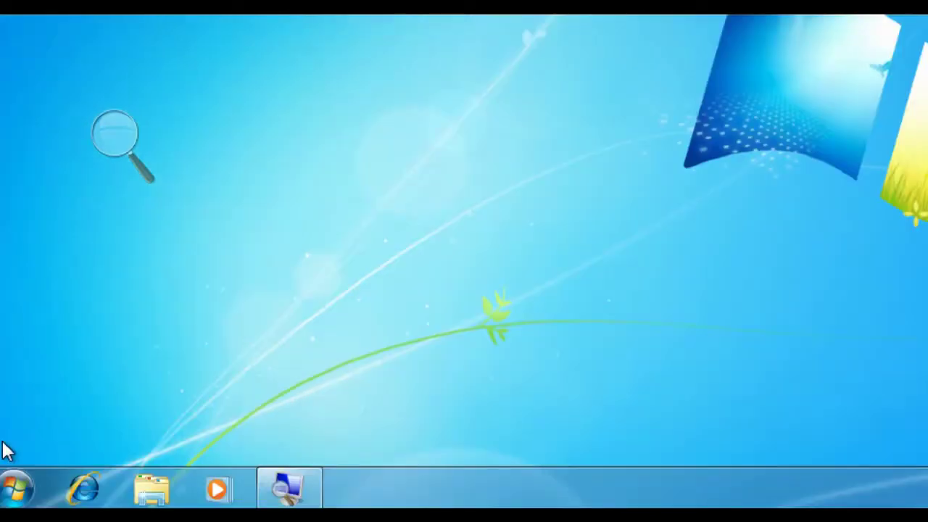
{"action": "left_click", "coordinate": [12, 496]}
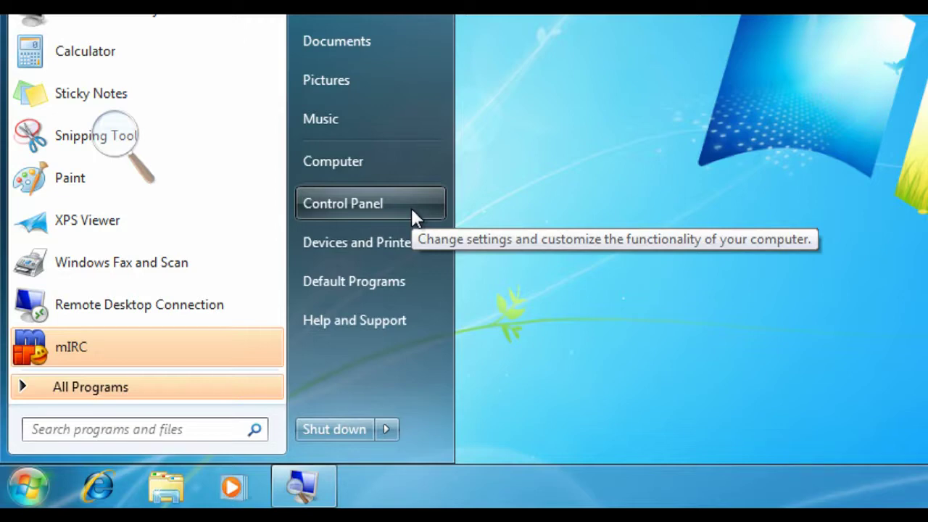
{"action": "left_click", "coordinate": [412, 210]}
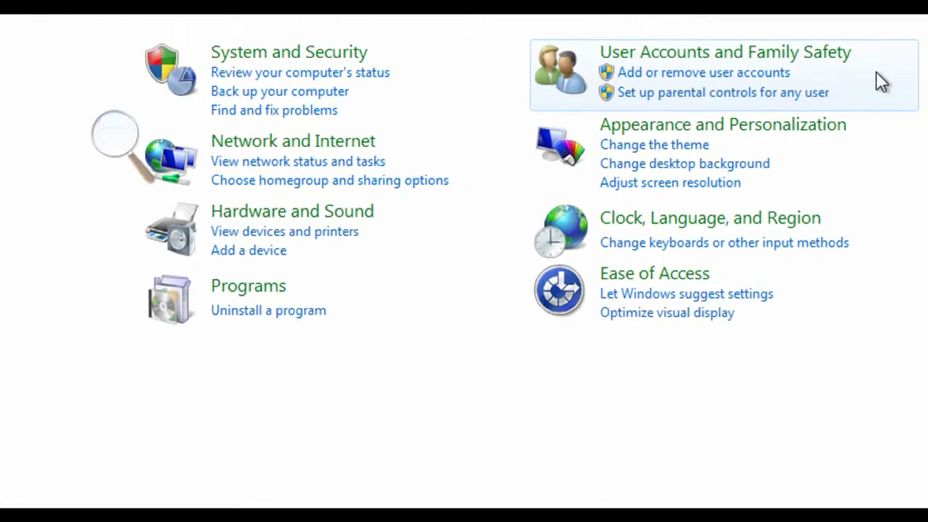
{"action": "left_click", "coordinate": [685, 72]}
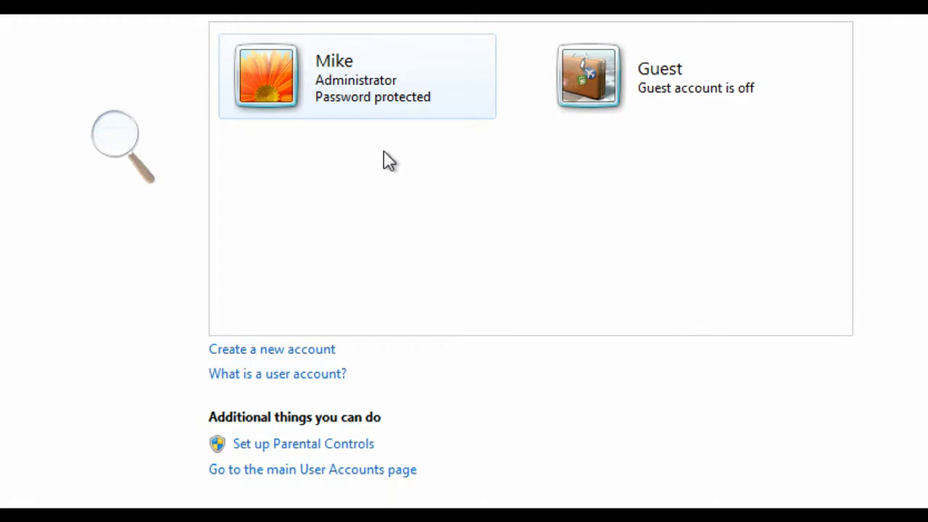
{"action": "left_click", "coordinate": [285, 351]}
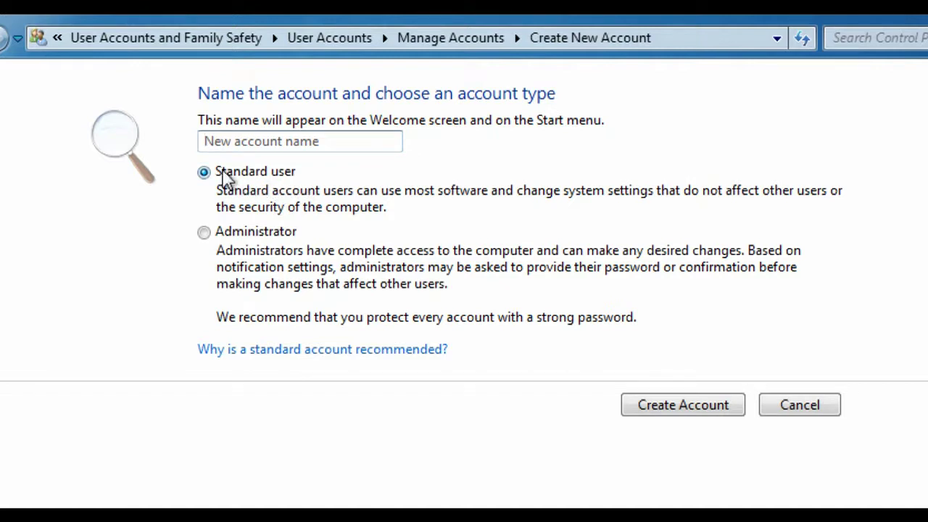
Enter the new account's name, keep Standard user, create it and open its settings
{"action": "left_click", "coordinate": [235, 145]}
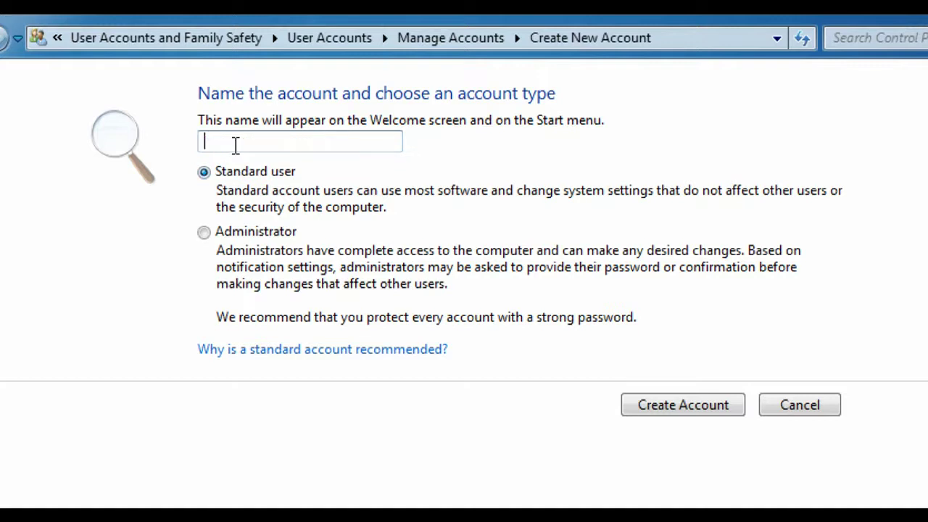
{"action": "type", "text": "Johnny"}
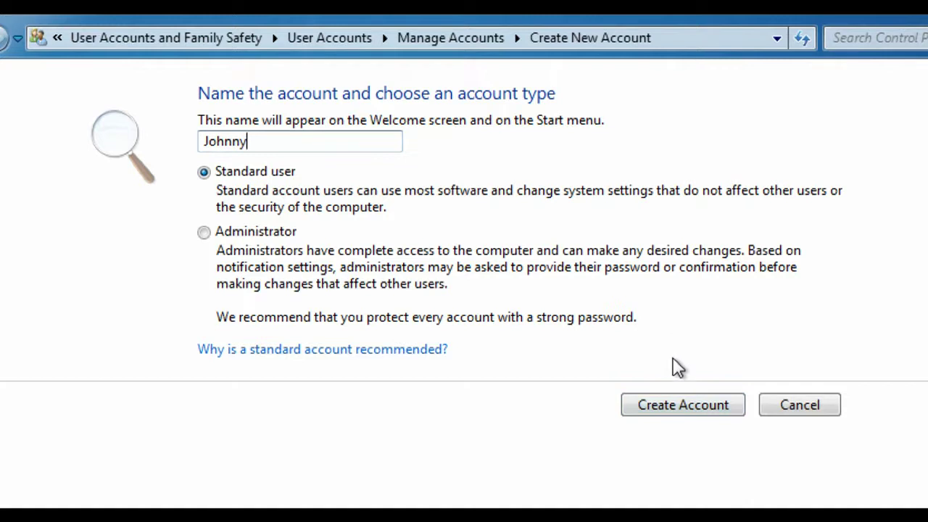
{"action": "left_click", "coordinate": [669, 411]}
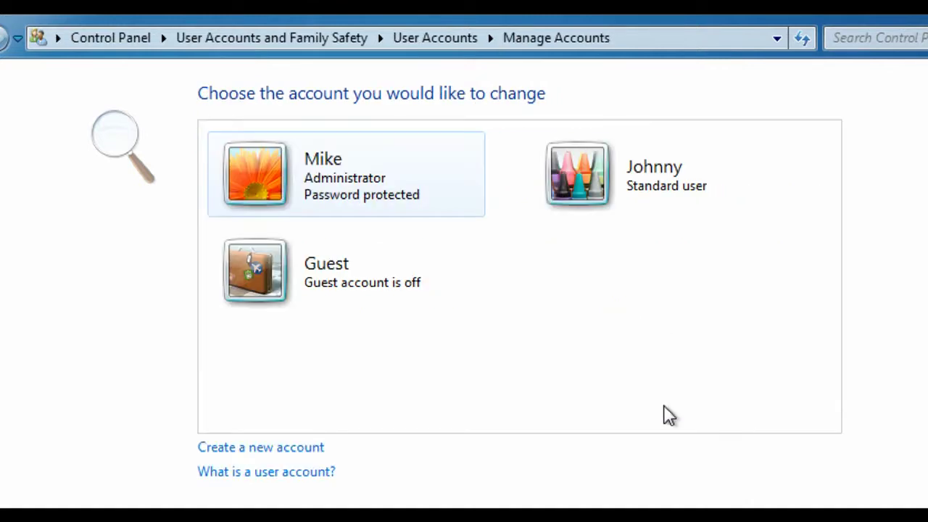
{"action": "left_click", "coordinate": [599, 183]}
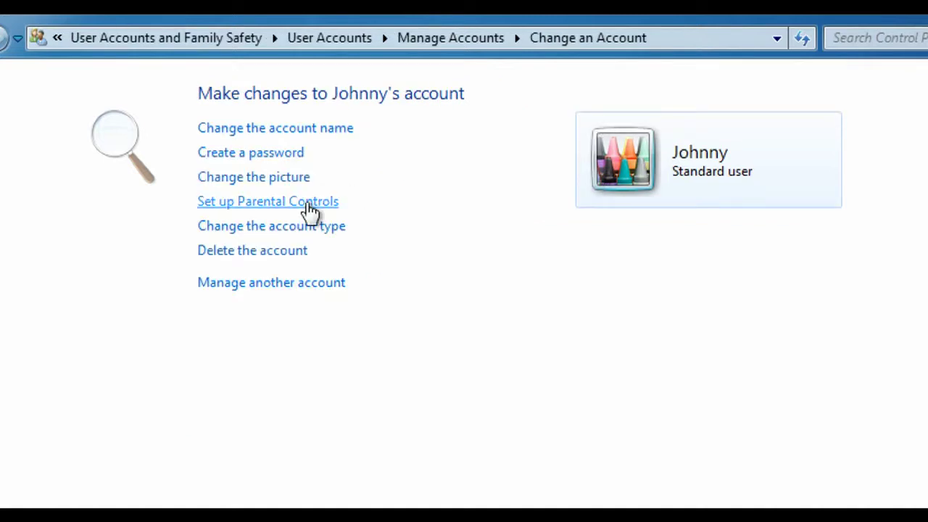
Set Parental Controls for the new account to 'On, enforce current settings'
{"action": "left_click", "coordinate": [310, 212]}
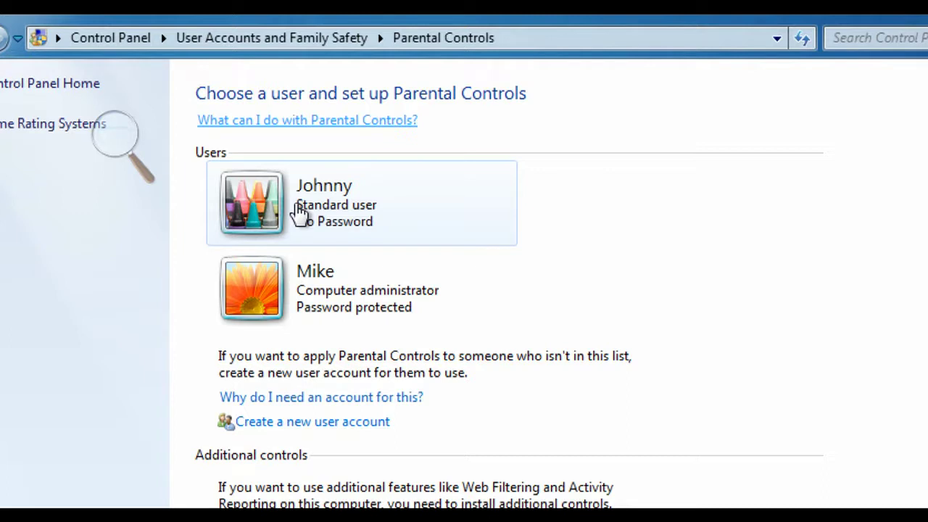
{"action": "left_click", "coordinate": [276, 215]}
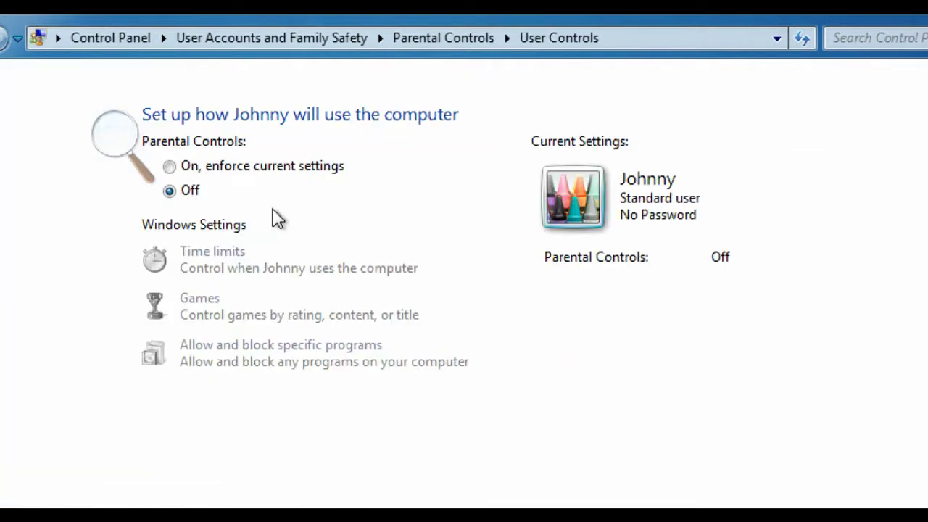
{"action": "left_click", "coordinate": [283, 171]}
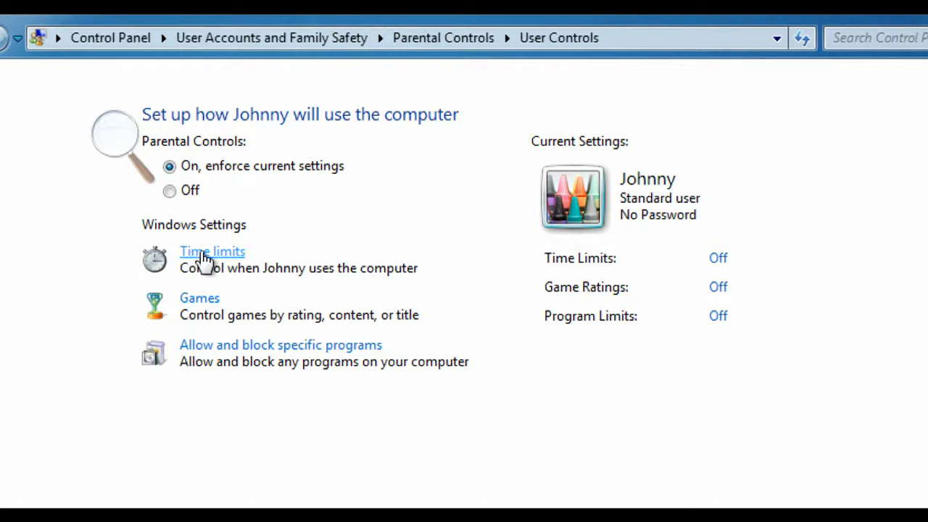
{"action": "left_click", "coordinate": [196, 254]}
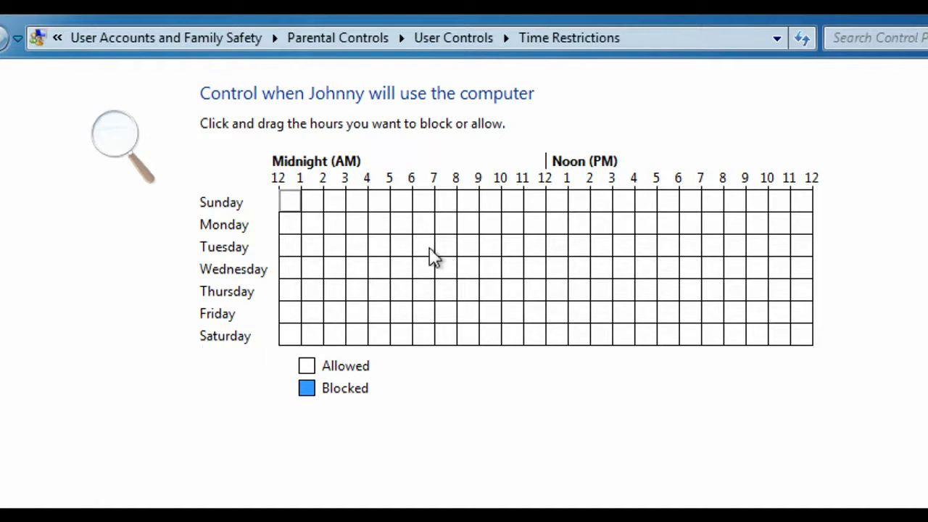
Block weekdays 6 AM–7 PM and weekends before 7 AM and after 7 PM, then save
{"action": "left_click_drag", "start_coordinate": [424, 225], "coordinate": [695, 321]}
{"action": "mouse_move", "coordinate": [445, 227]}
{"action": "left_mouse_down"}
{"action": "mouse_move", "coordinate": [576, 268]}
{"action": "mouse_move", "coordinate": [677, 317]}
{"action": "mouse_move", "coordinate": [624, 307]}
{"action": "mouse_move", "coordinate": [446, 227]}
{"action": "mouse_move", "coordinate": [440, 197]}
{"action": "mouse_move", "coordinate": [446, 226]}
{"action": "left_mouse_up"}
{"action": "left_click", "coordinate": [438, 229]}
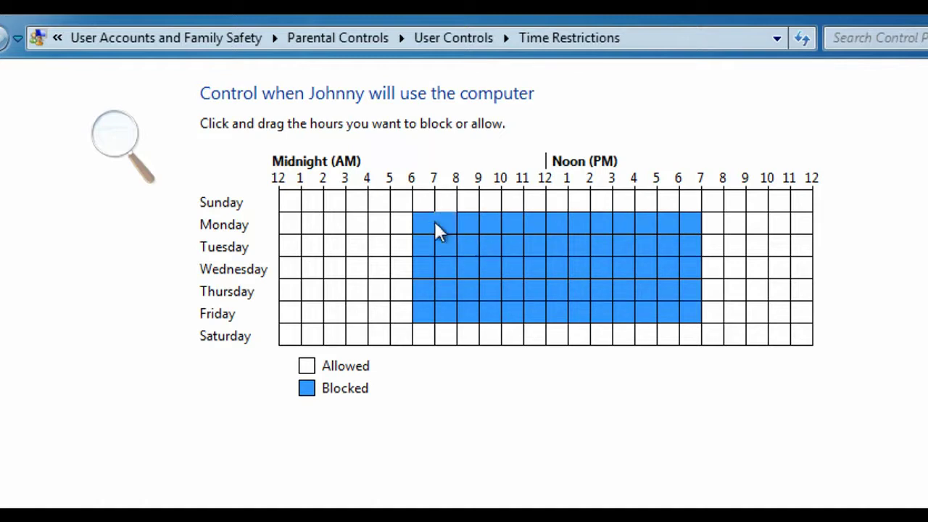
{"action": "left_click", "coordinate": [438, 229]}
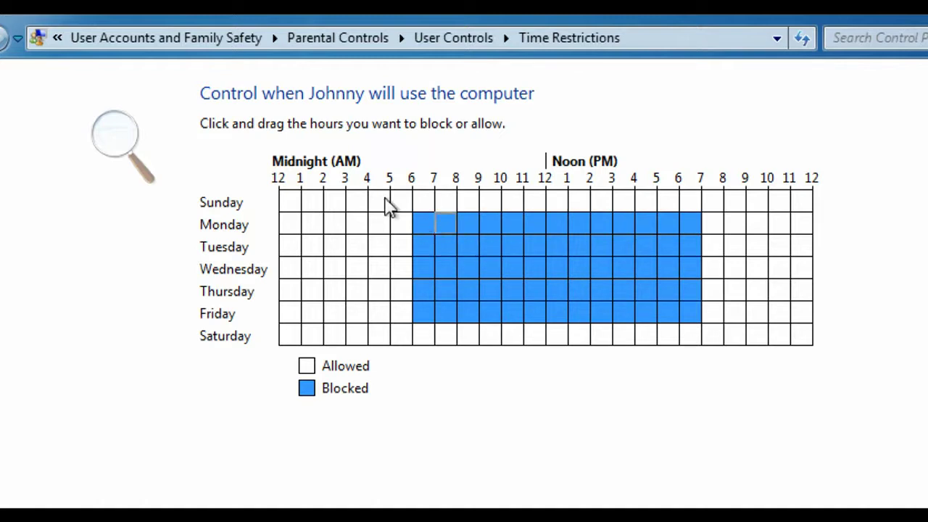
{"action": "left_click_drag", "start_coordinate": [420, 206], "coordinate": [295, 205]}
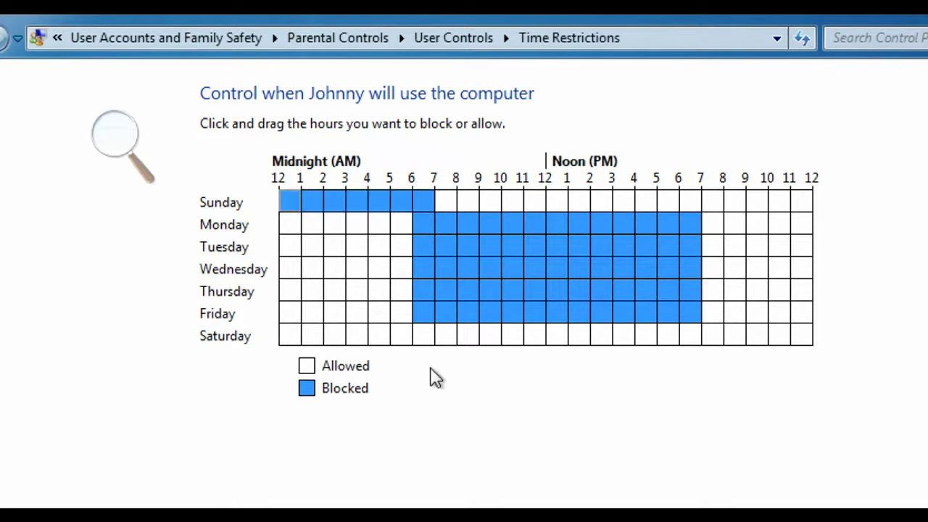
{"action": "left_click_drag", "start_coordinate": [428, 337], "coordinate": [297, 338]}
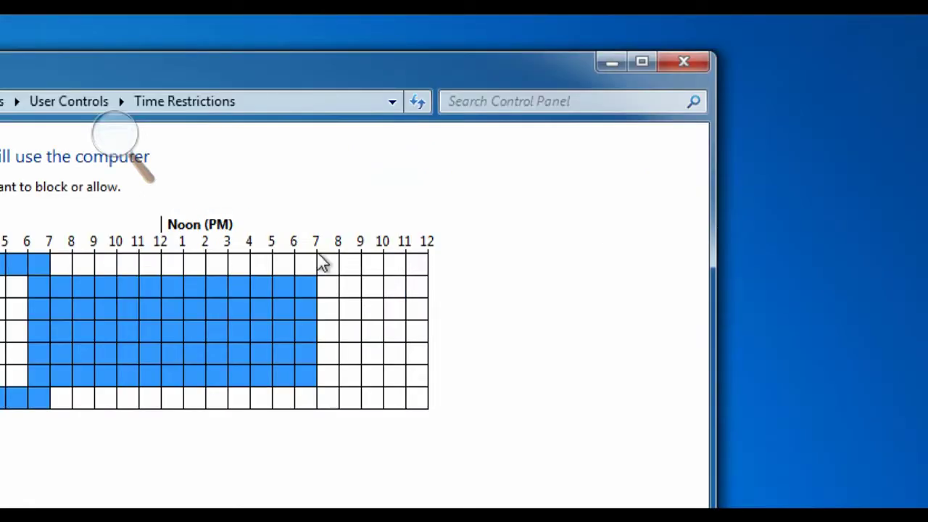
{"action": "left_click_drag", "start_coordinate": [320, 261], "coordinate": [418, 269]}
{"action": "left_click_drag", "start_coordinate": [341, 391], "coordinate": [425, 401]}
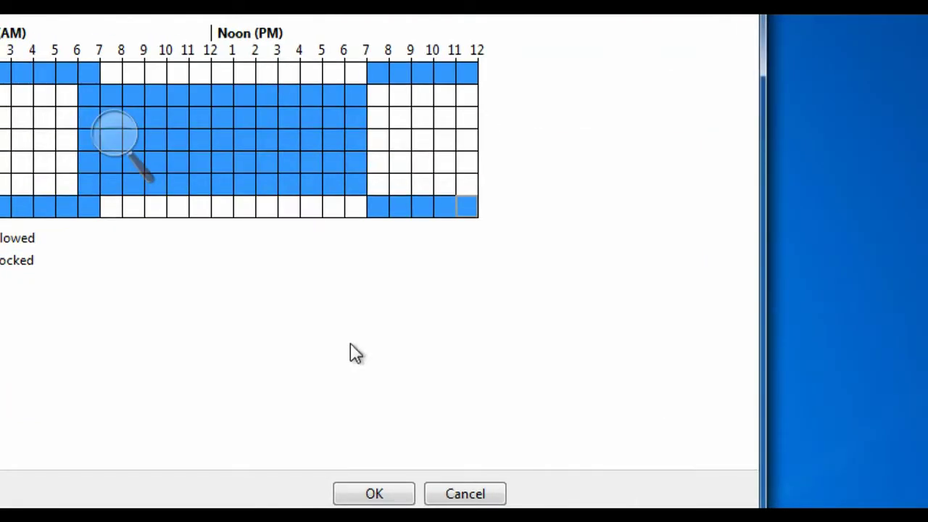
{"action": "left_click", "coordinate": [374, 494]}
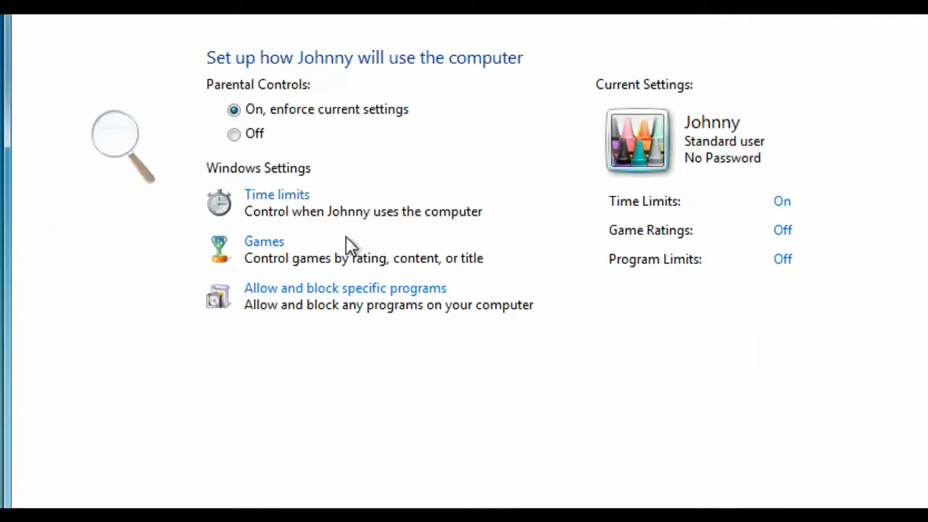
Review game controls, toggling games off and back on, keeping ratings at ADULTS ONLY
{"action": "left_click", "coordinate": [272, 249]}
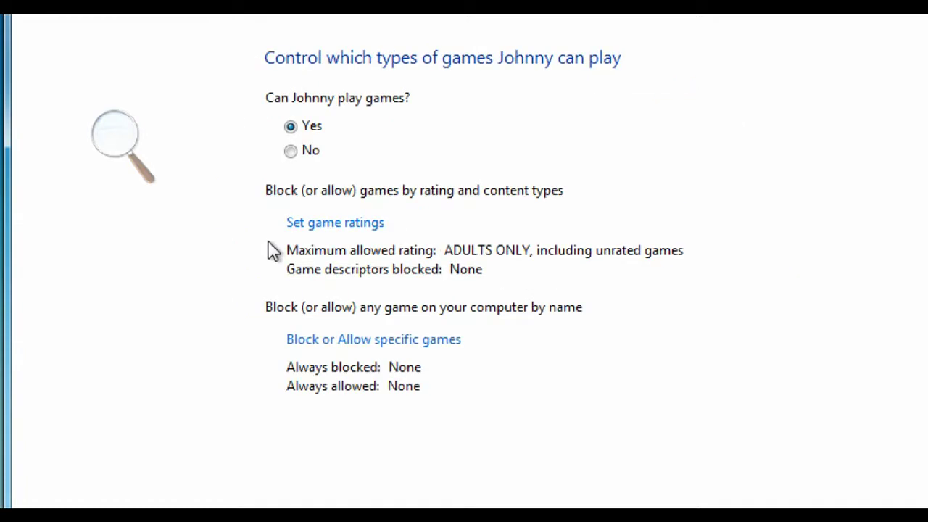
{"action": "left_click", "coordinate": [290, 151]}
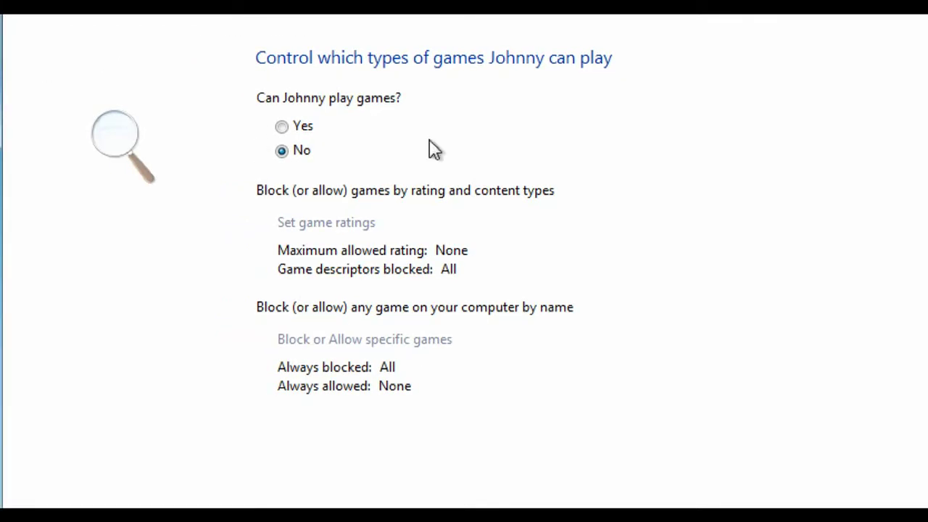
{"action": "left_click", "coordinate": [282, 127]}
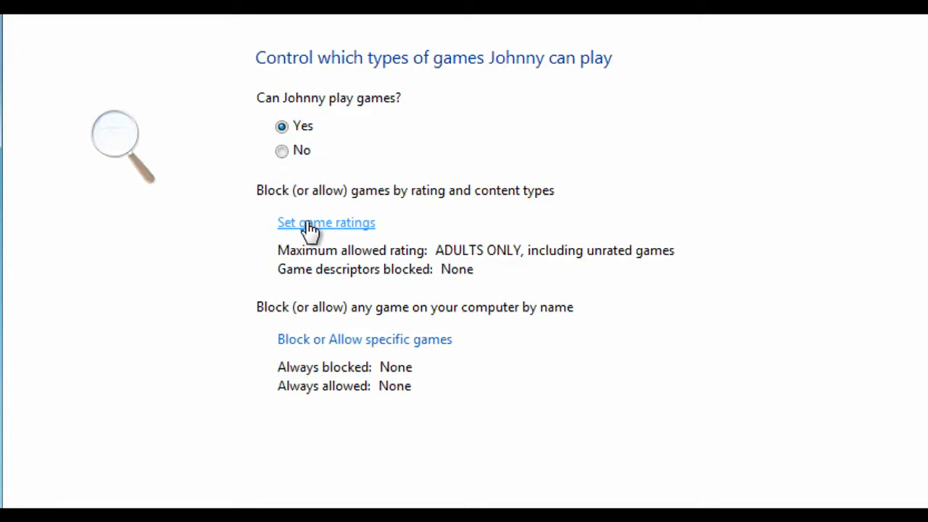
{"action": "left_click", "coordinate": [309, 223]}
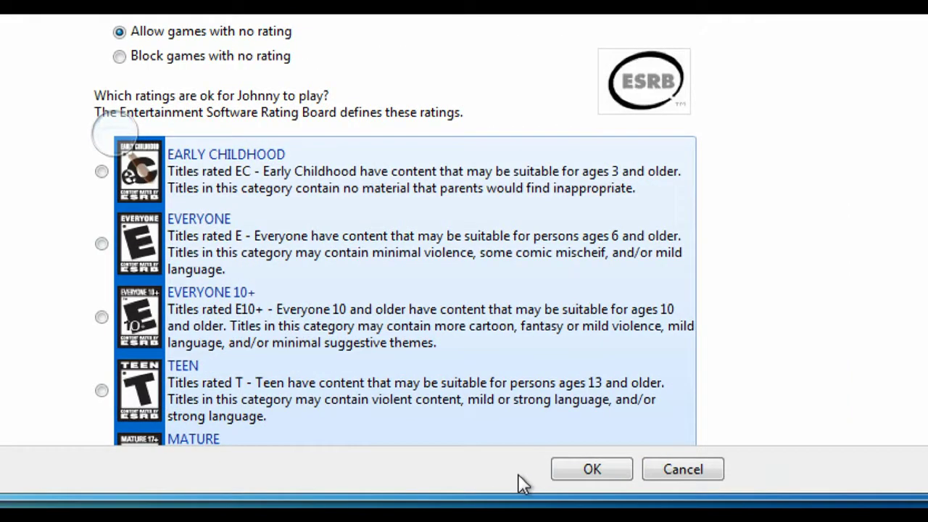
{"action": "left_click", "coordinate": [659, 473]}
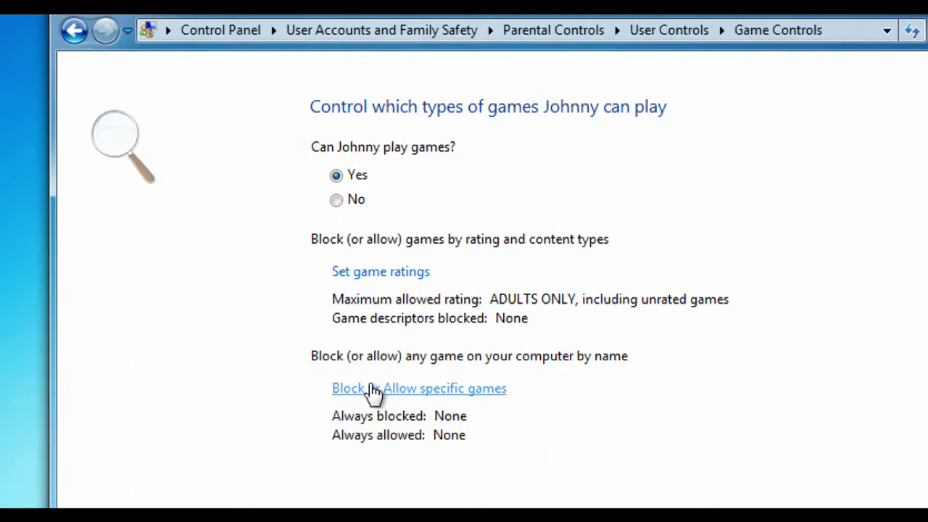
Check specific game overrides (No Games Installed), then return and view the program restrictions
{"action": "left_click", "coordinate": [372, 395]}
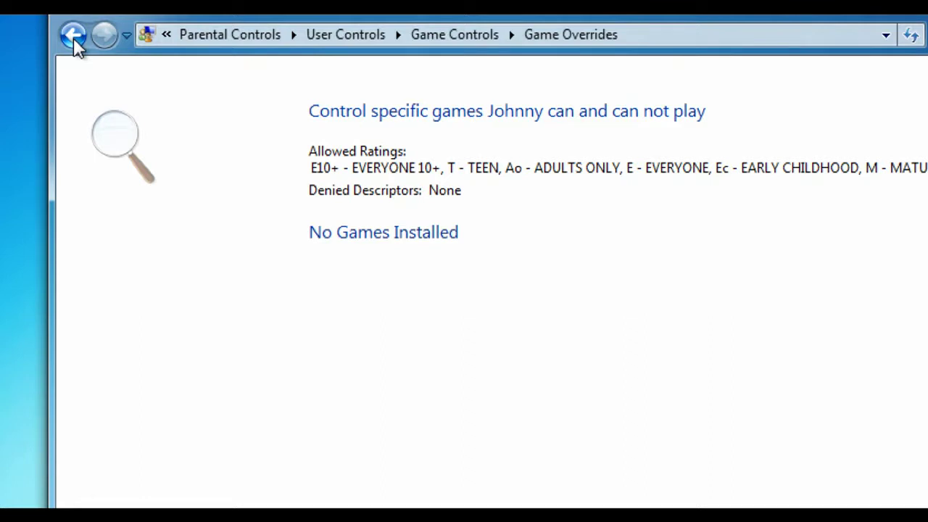
{"action": "left_click", "coordinate": [74, 36]}
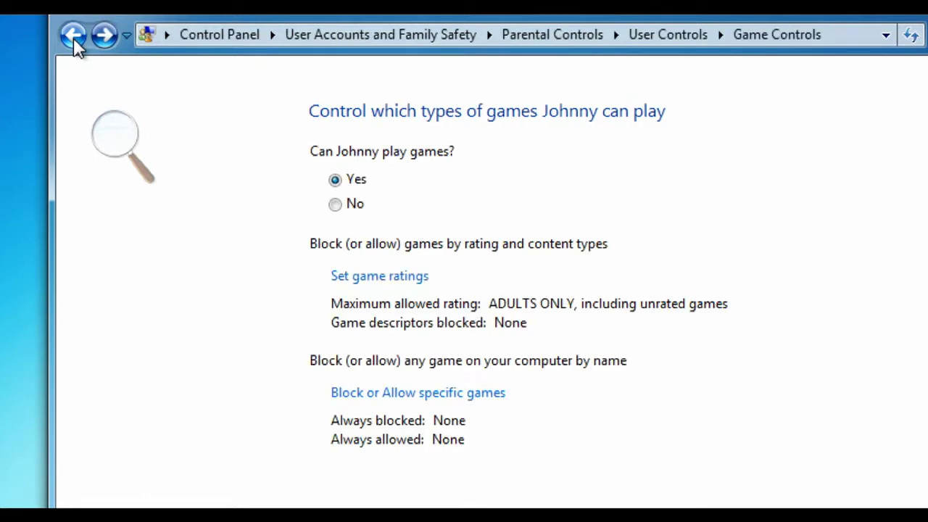
{"action": "left_click", "coordinate": [73, 36]}
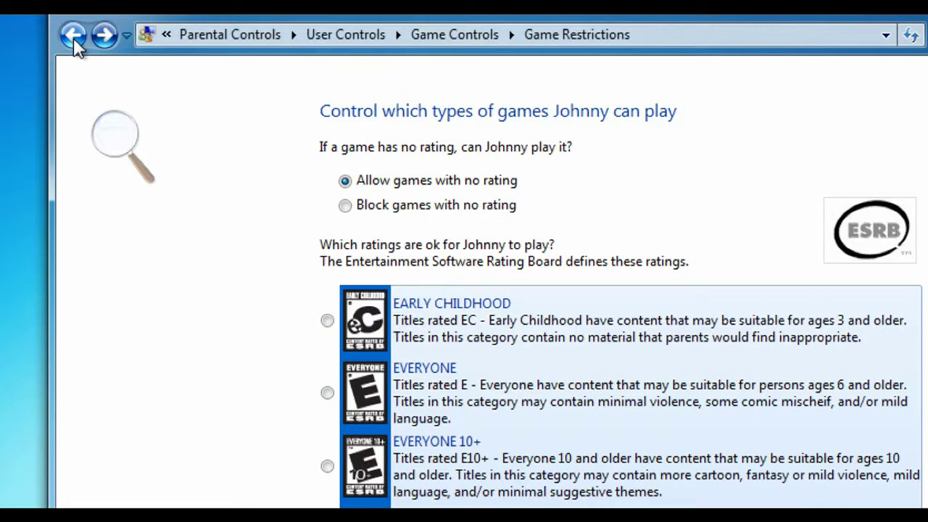
{"action": "left_click", "coordinate": [346, 35]}
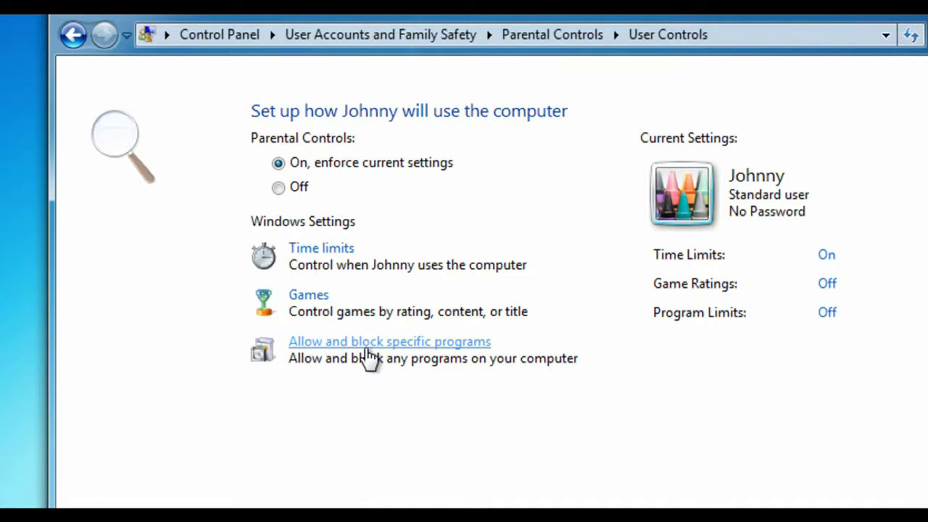
{"action": "left_click", "coordinate": [370, 348]}
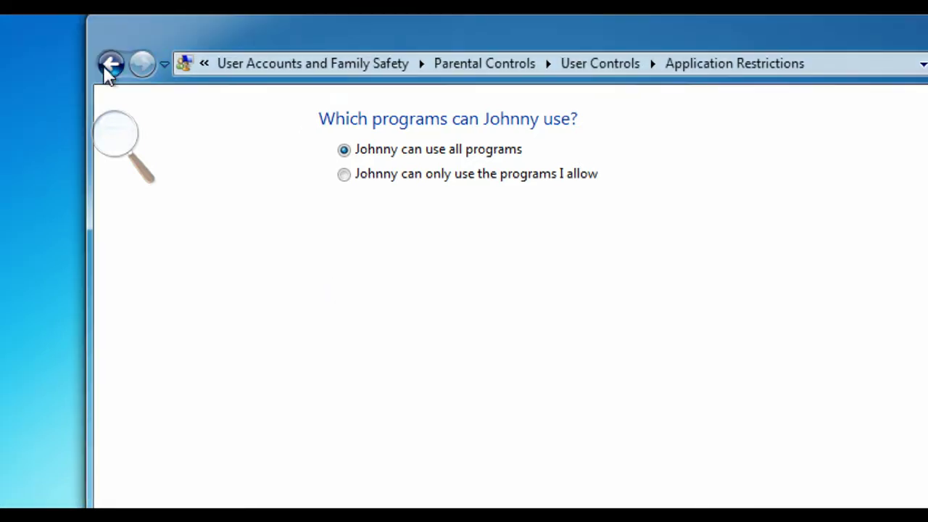
Unblock every hour in the time limits grid so time limits are Off, and save
{"action": "left_click", "coordinate": [109, 65]}
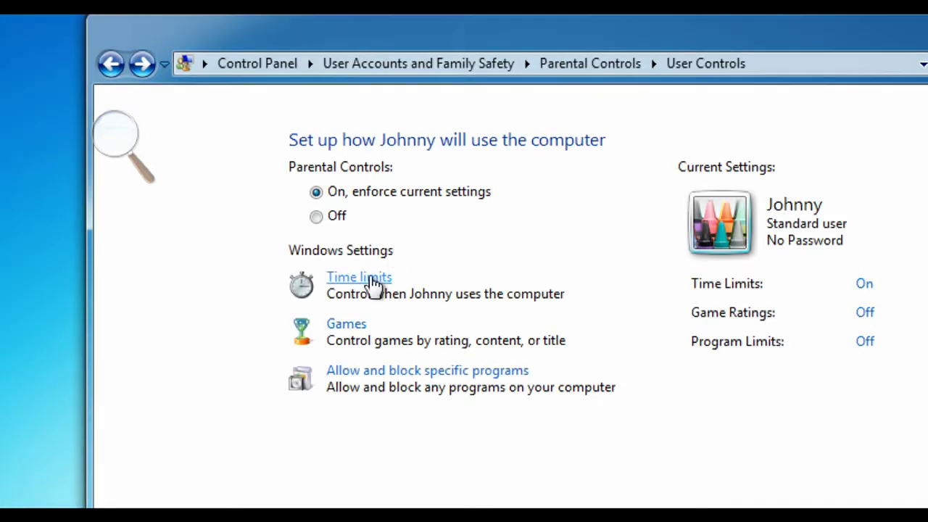
{"action": "left_click", "coordinate": [371, 280]}
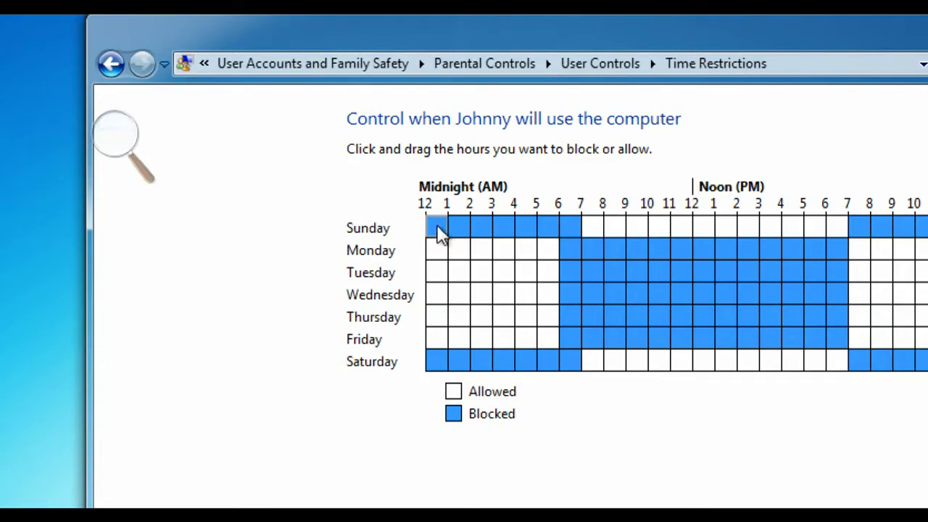
{"action": "left_click_drag", "start_coordinate": [438, 229], "coordinate": [869, 342]}
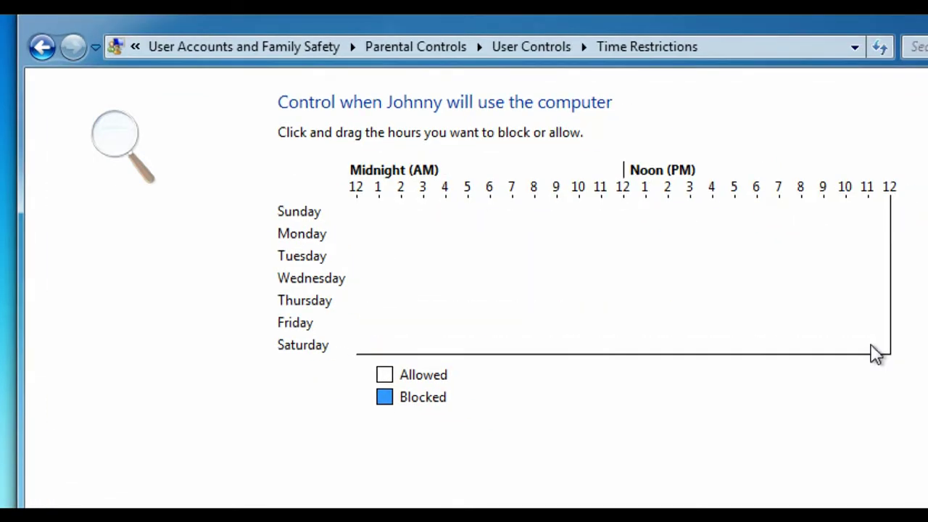
{"action": "left_click", "coordinate": [553, 308]}
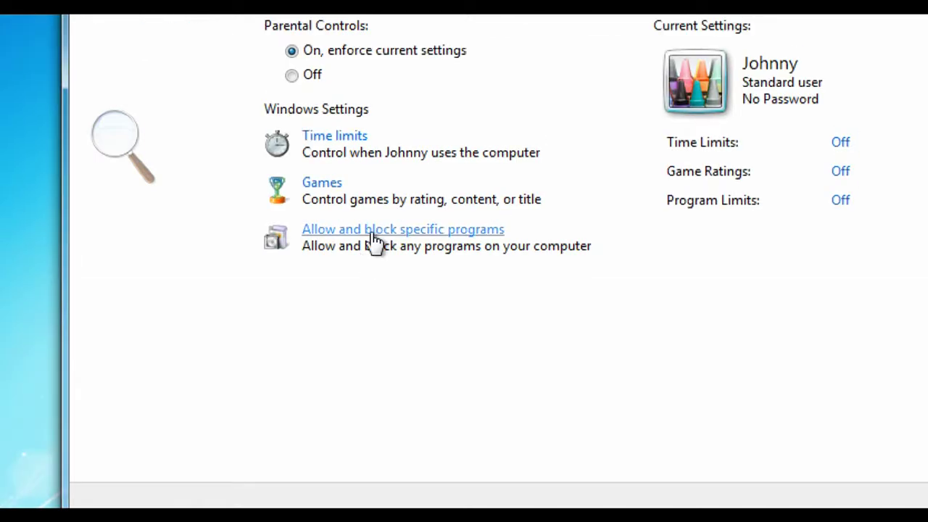
{"action": "left_click", "coordinate": [374, 233]}
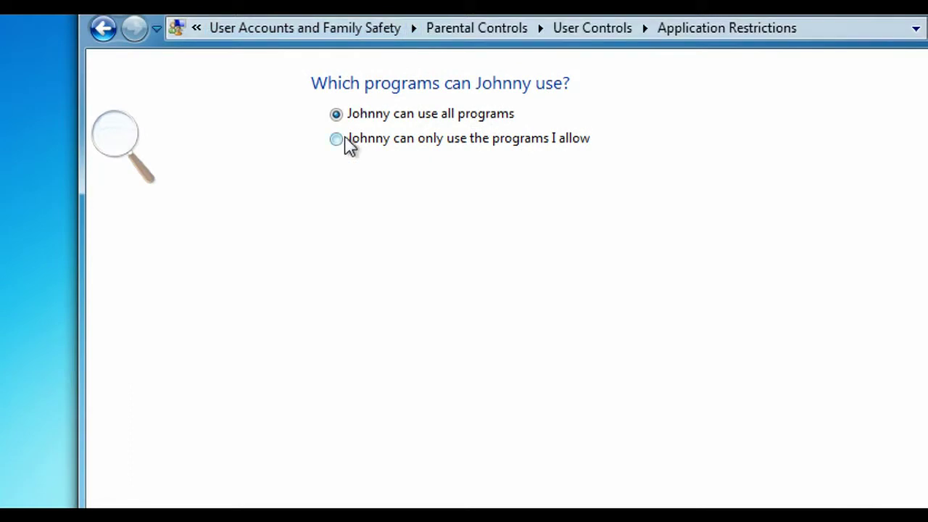
Allow only approved programs, leaving everest.exe and mirc.exe unchecked, and save
{"action": "left_click", "coordinate": [337, 139]}
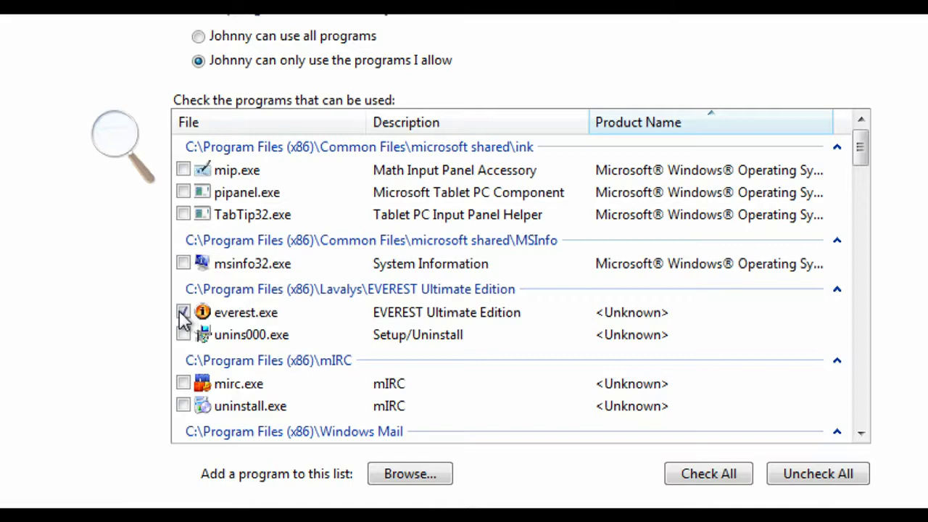
{"action": "left_click", "coordinate": [183, 313]}
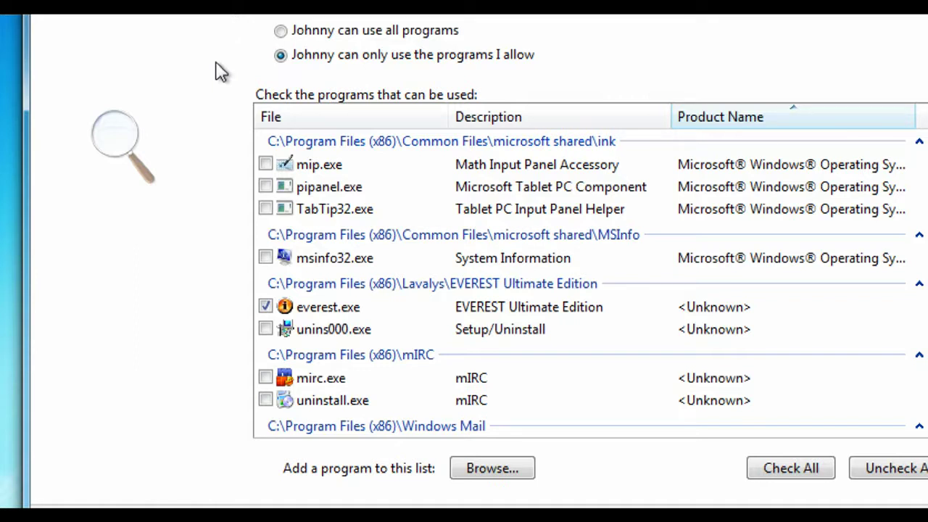
{"action": "left_click", "coordinate": [266, 305]}
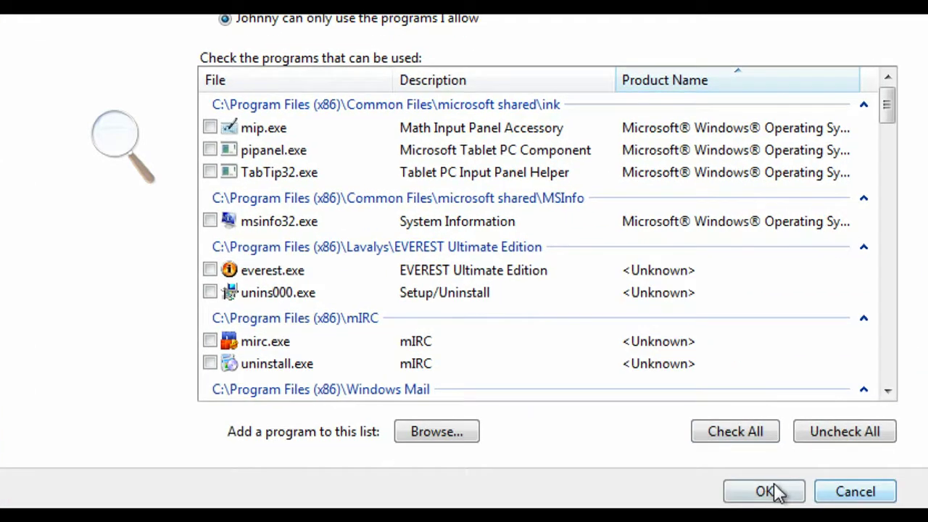
{"action": "left_click", "coordinate": [765, 493]}
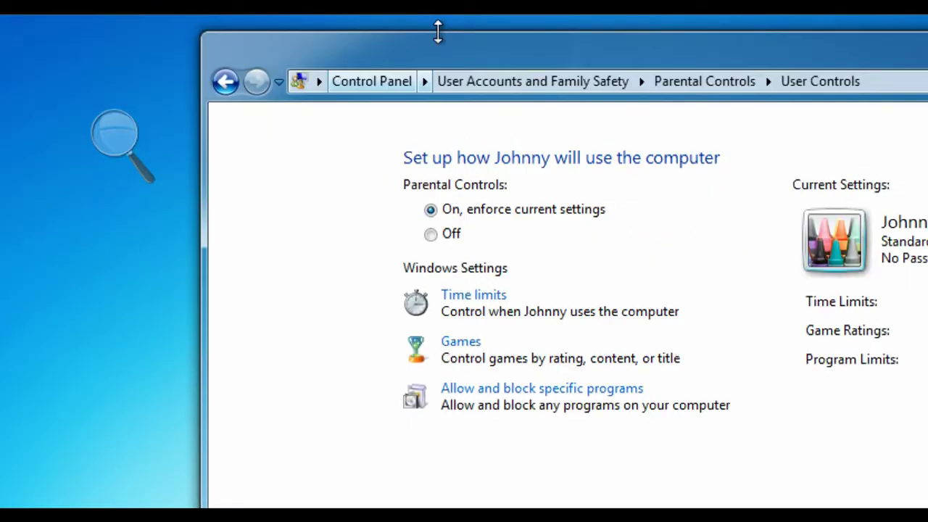
Confirm in the Parental Controls user list that the account is Standard with controls On
{"action": "left_click", "coordinate": [594, 82]}
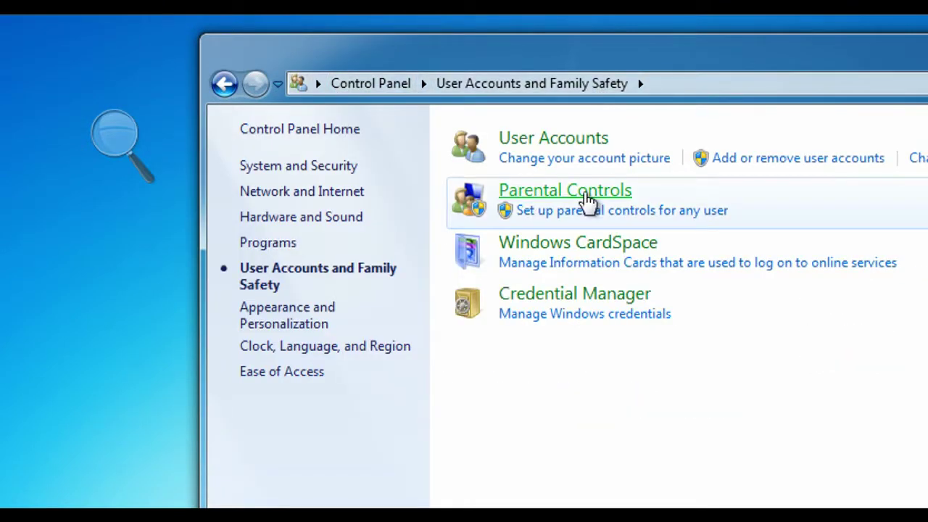
{"action": "left_click", "coordinate": [587, 195]}
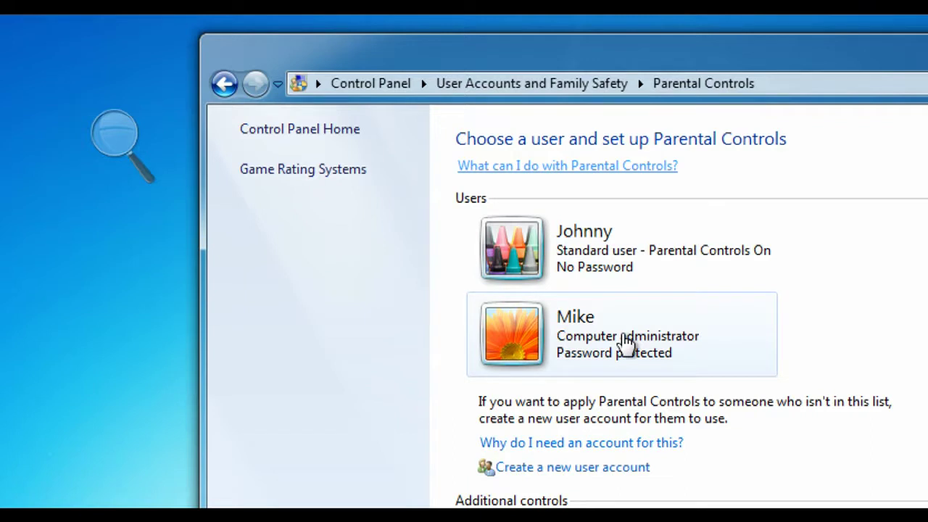
{"action": "left_click", "coordinate": [596, 261]}
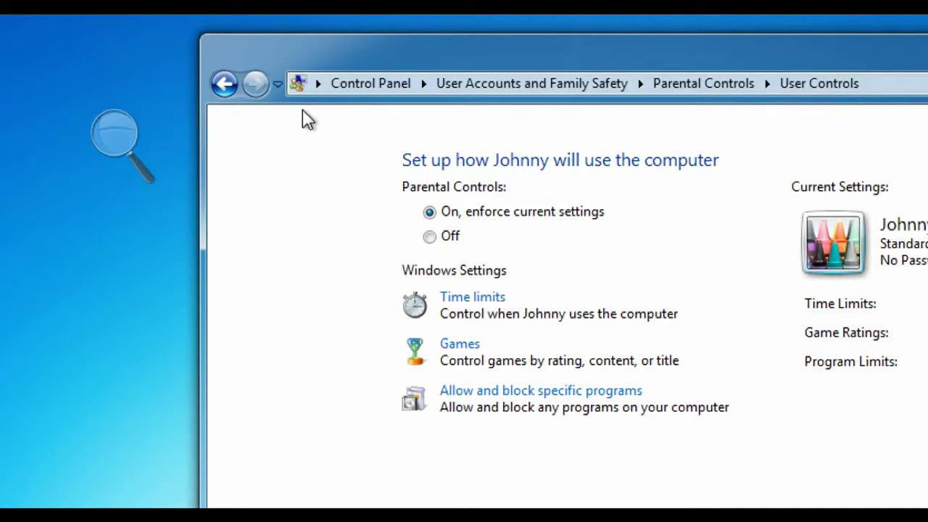
{"action": "left_click", "coordinate": [224, 86]}
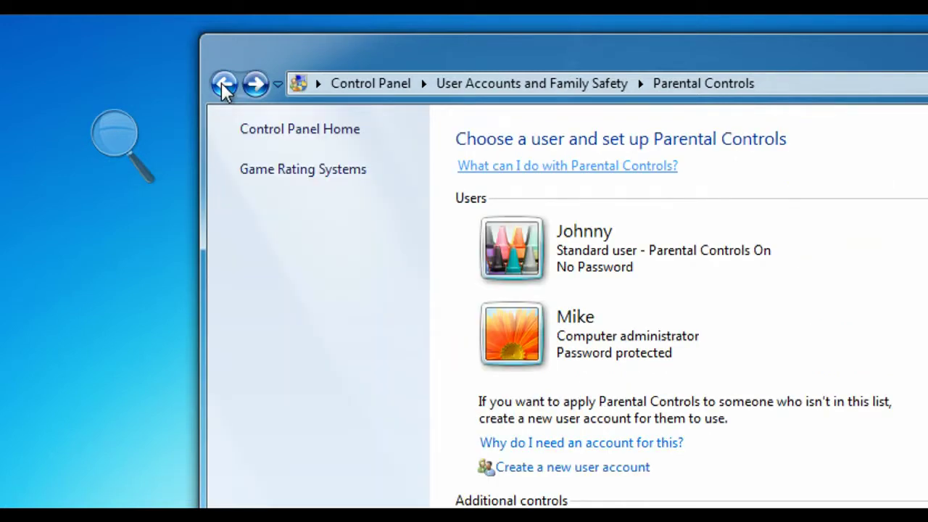
{"action": "left_click", "coordinate": [399, 86]}
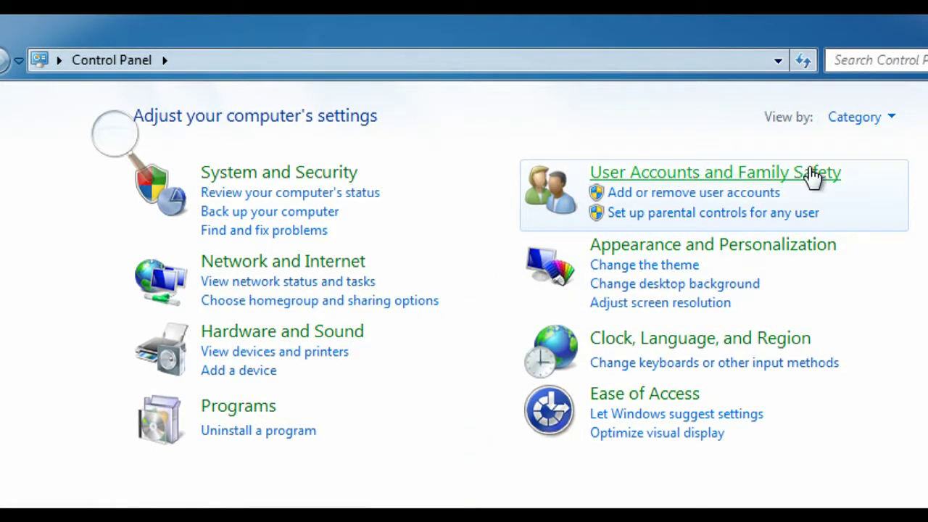
{"action": "left_click", "coordinate": [812, 178]}
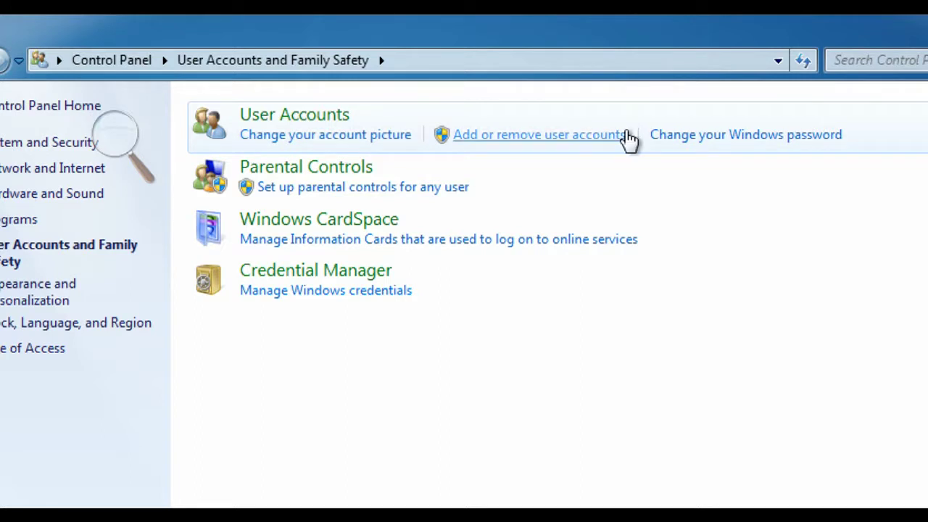
Change the new account's type to Administrator, then close Control Panel
{"action": "left_click", "coordinate": [609, 136]}
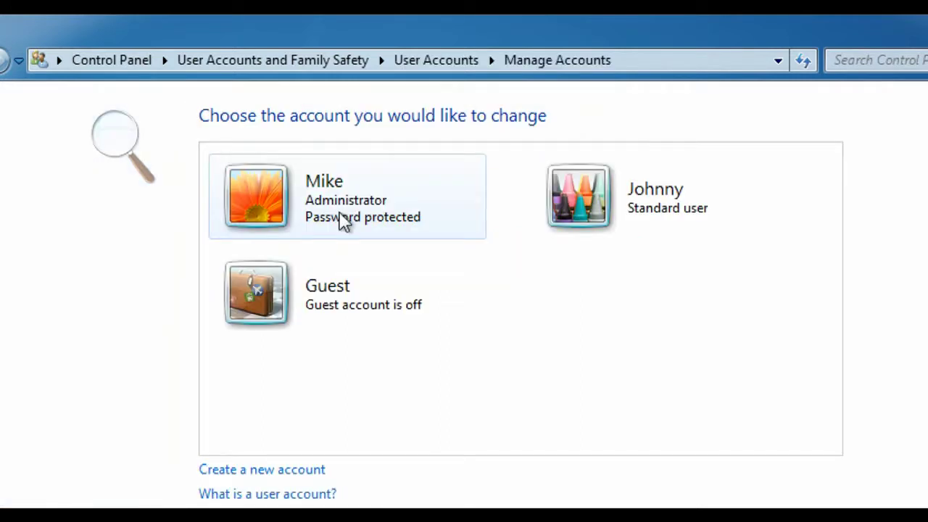
{"action": "left_click", "coordinate": [284, 220]}
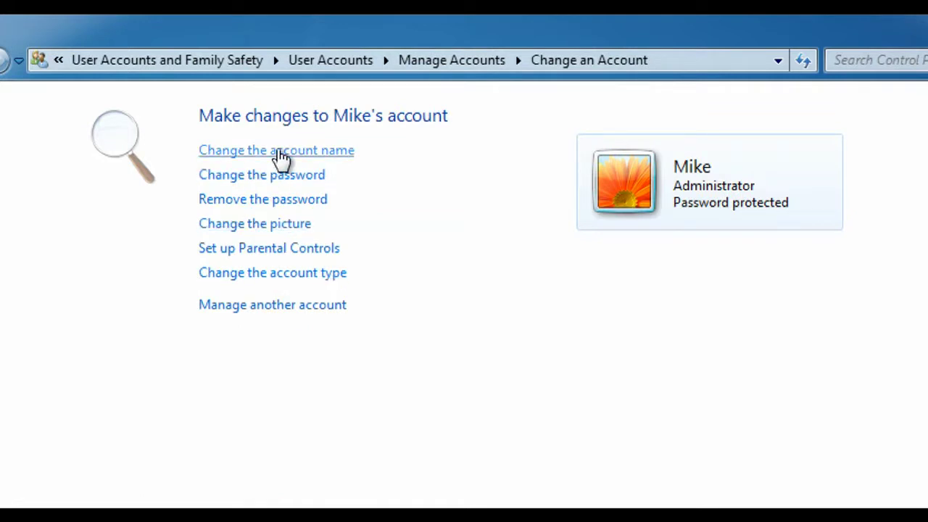
{"action": "left_click", "coordinate": [319, 288]}
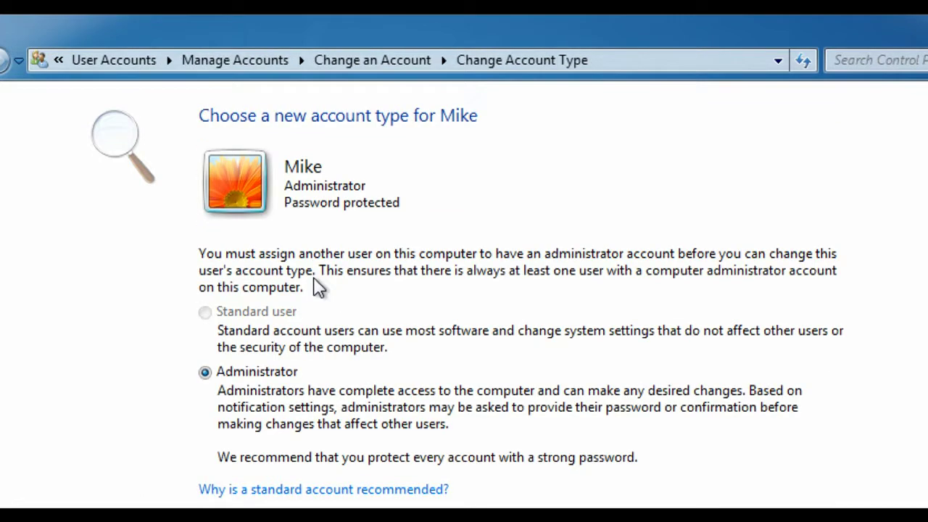
{"action": "left_click", "coordinate": [35, 46]}
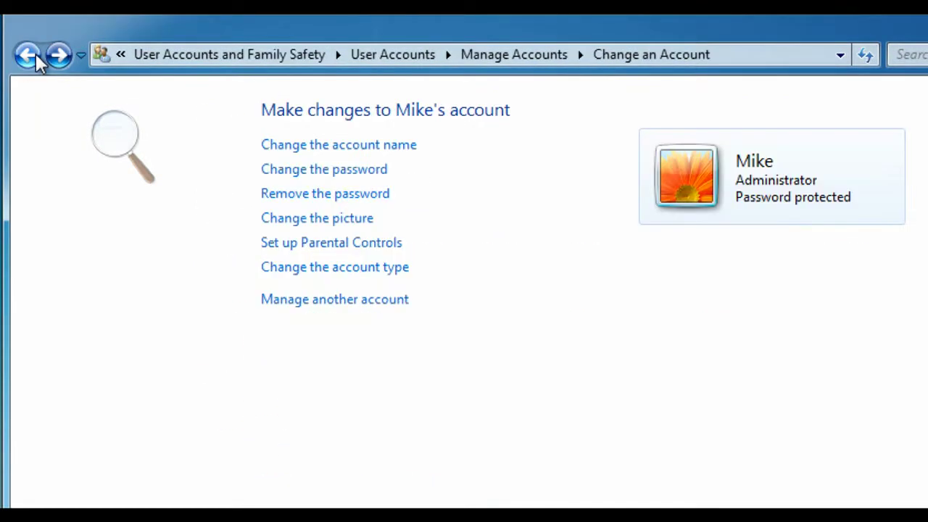
{"action": "left_click", "coordinate": [36, 53]}
{"action": "left_click", "coordinate": [489, 153]}
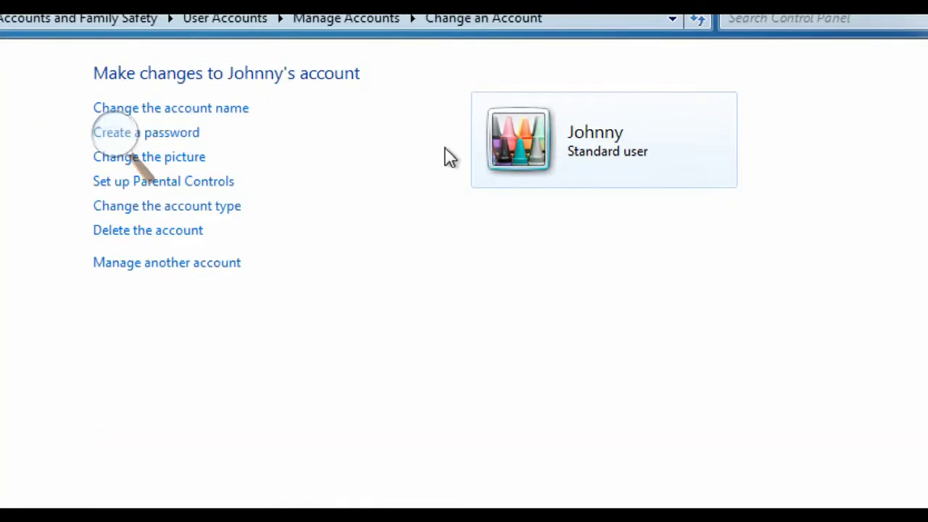
{"action": "left_click", "coordinate": [215, 208]}
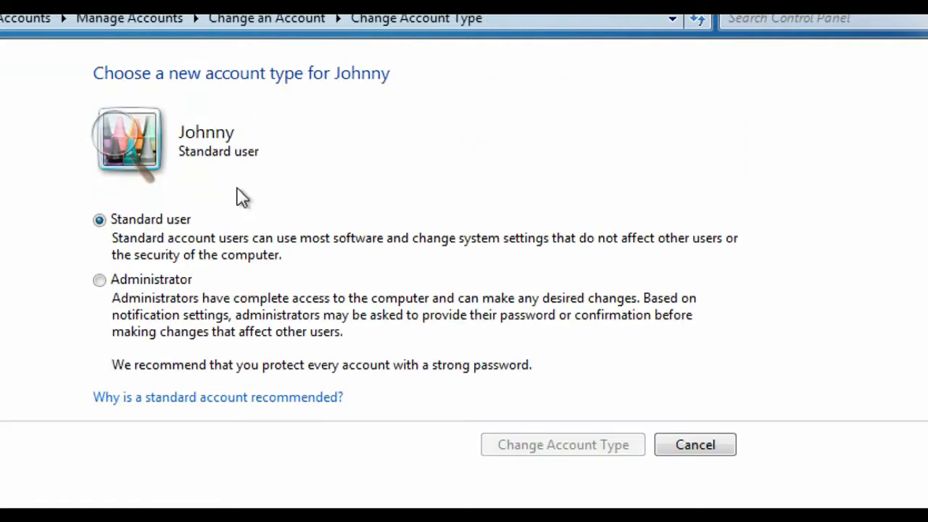
{"action": "left_click", "coordinate": [160, 284]}
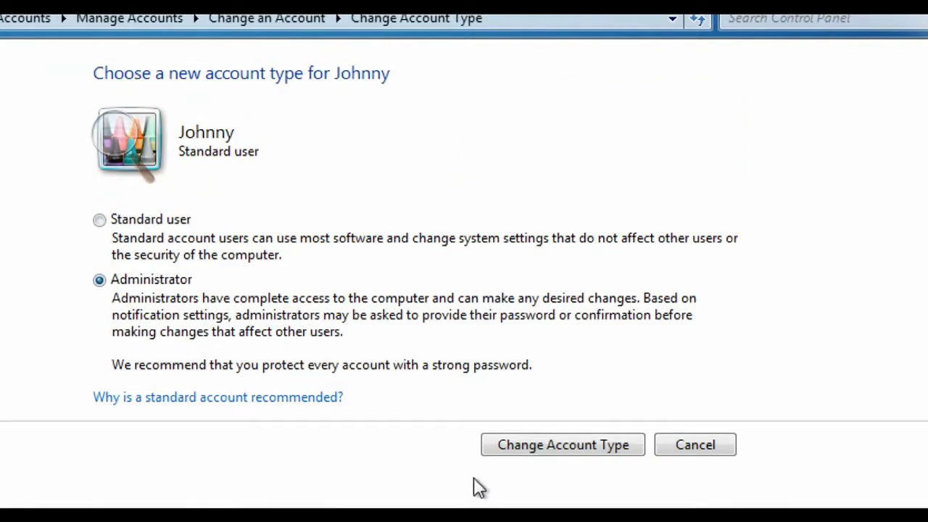
{"action": "left_click", "coordinate": [552, 439]}
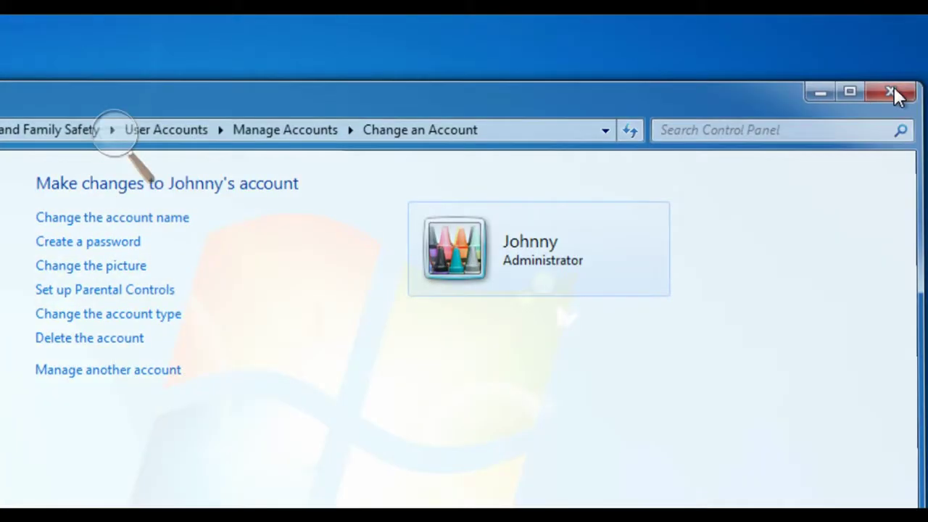
{"action": "left_click", "coordinate": [925, 68]}
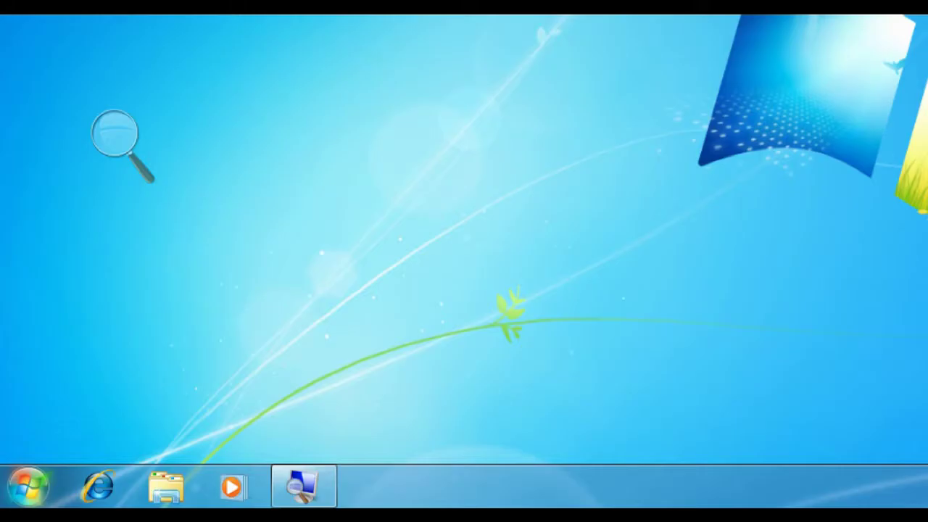
Log off through the Shut down arrow, then sign back in from a Welcome screen user tile
{"action": "left_click", "coordinate": [29, 487]}
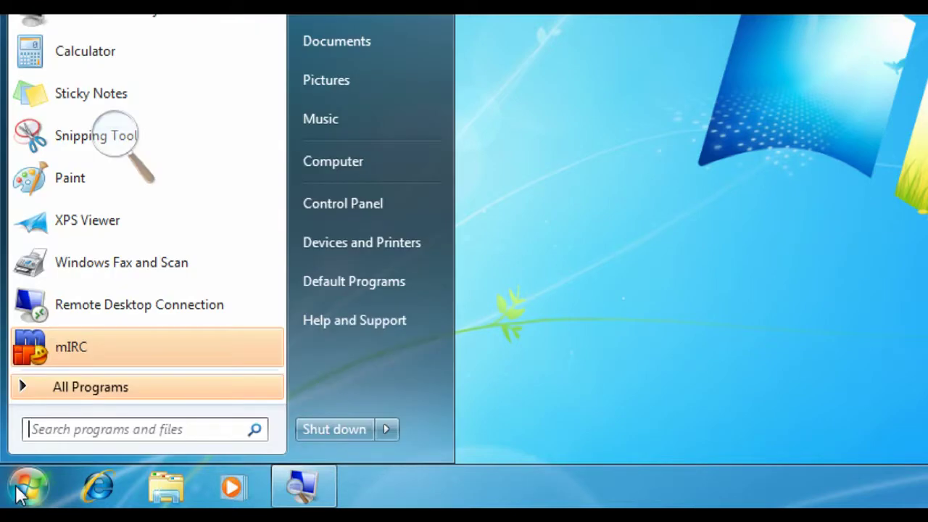
{"action": "left_click", "coordinate": [387, 430]}
{"action": "left_click", "coordinate": [462, 353]}
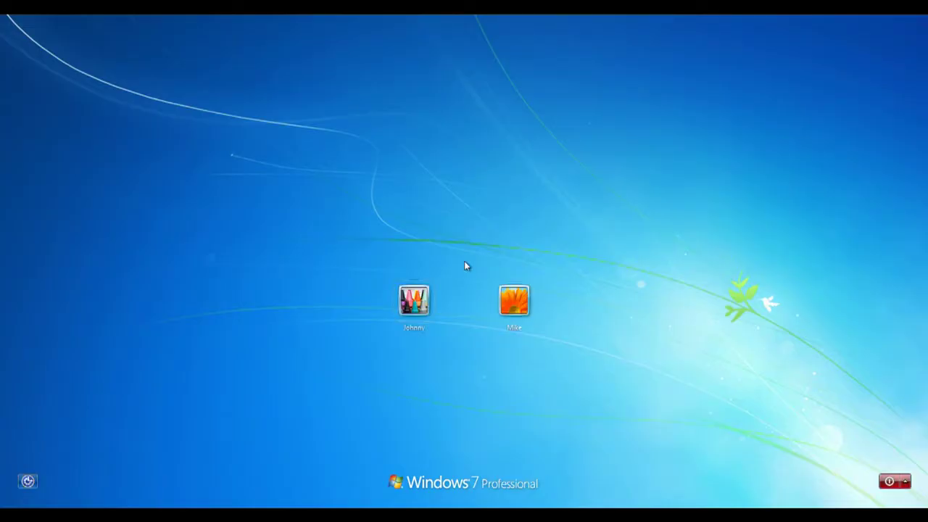
{"action": "left_click", "coordinate": [514, 300]}
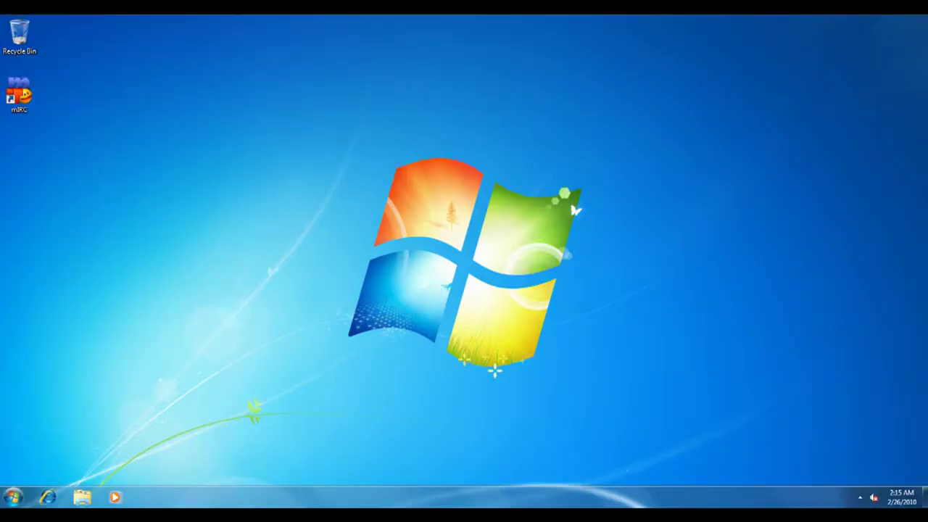
Launch mIRC from the desktop, dismiss its about box and options, then close it
{"action": "double_click", "coordinate": [19, 94]}
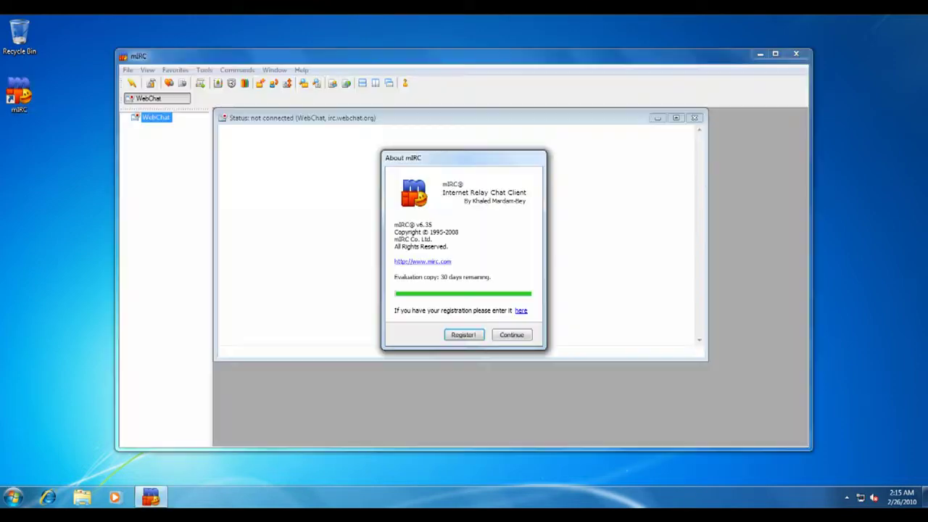
{"action": "left_click", "coordinate": [511, 334]}
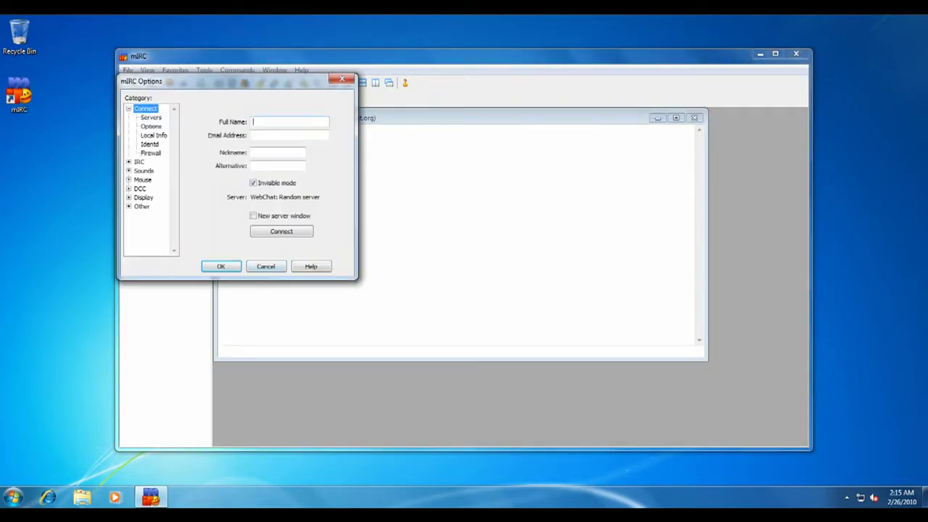
{"action": "key", "text": "Escape"}
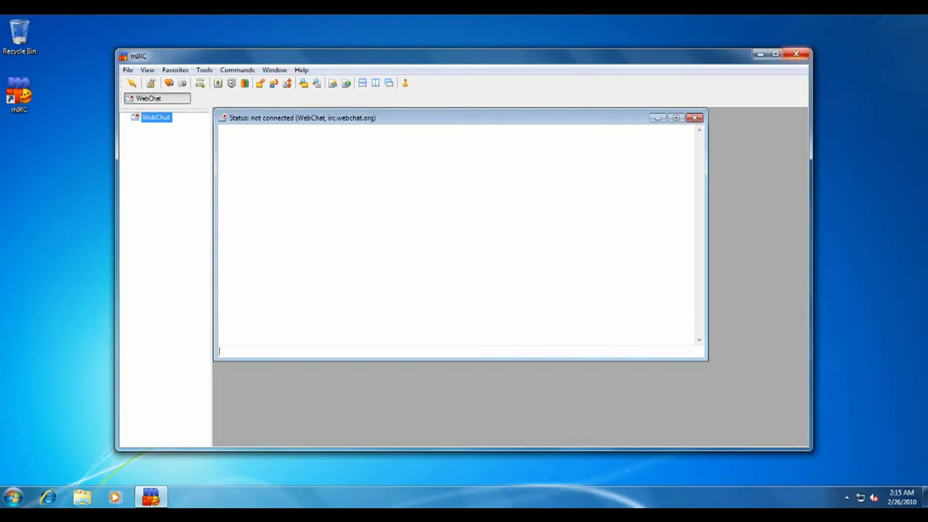
{"action": "left_click", "coordinate": [797, 53]}
Run EVEREST Ultimate Edition from All Programs > Lavalys, then close it and its compatibility warning
{"action": "key", "text": "super"}
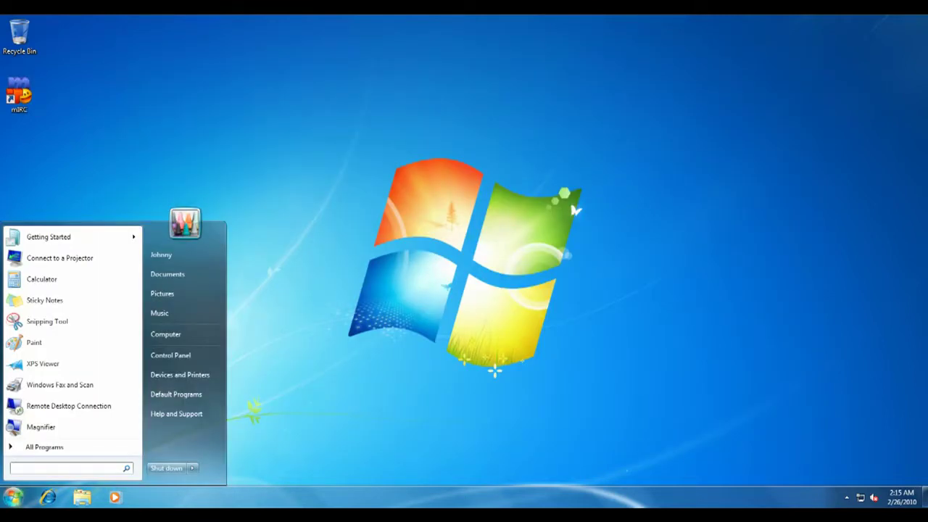
{"action": "type", "text": "lavaly"}
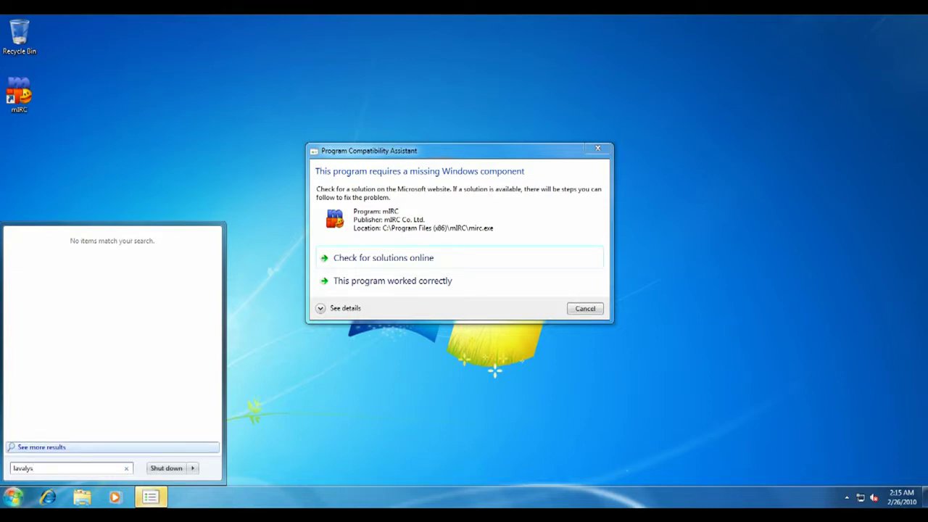
{"action": "key", "text": "Escape"}
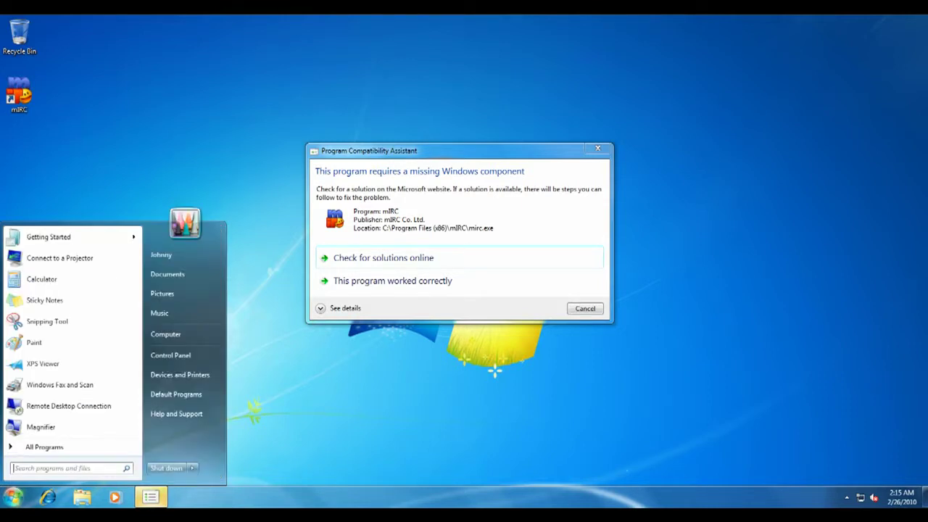
{"action": "key", "text": "Up"}
{"action": "key", "text": "Return"}
{"action": "key", "text": "Down"}
{"action": "key", "text": "Return"}
{"action": "key", "text": "Down"}
{"action": "key", "text": "Return"}
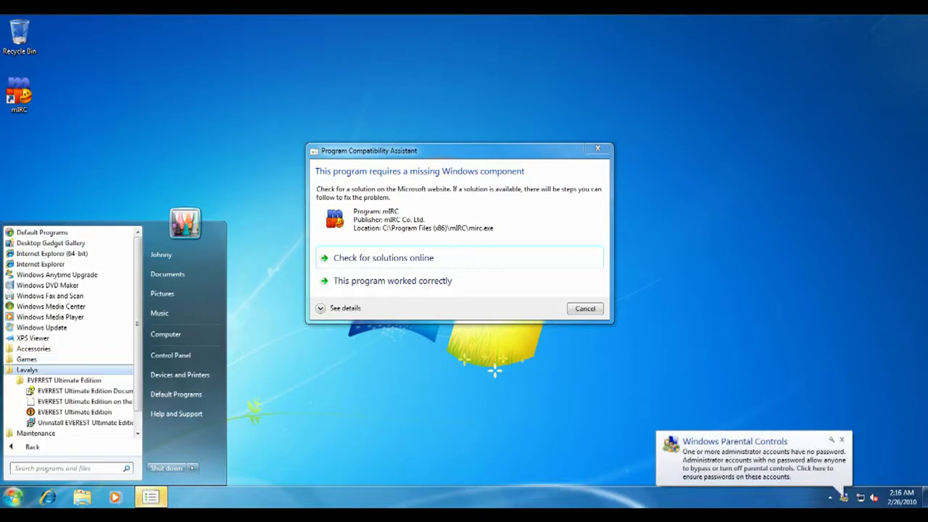
{"action": "key", "text": "Down"}
{"action": "key", "text": "Down"}
{"action": "key", "text": "Down"}
{"action": "key", "text": "Return"}
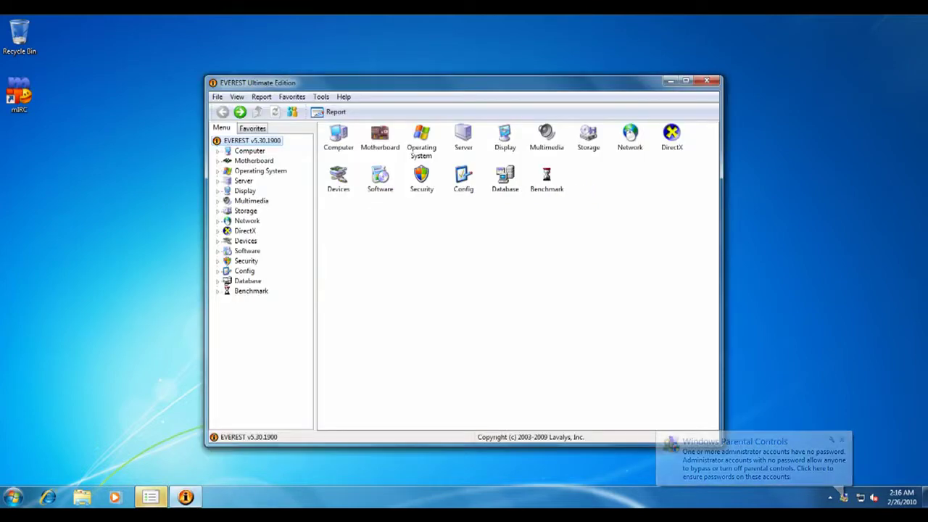
{"action": "key", "text": "alt+F4"}
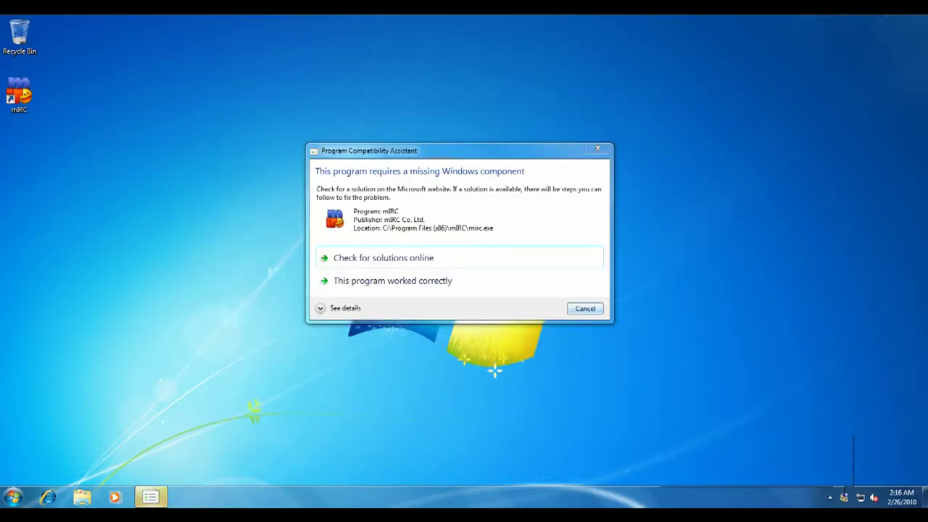
{"action": "key", "text": "alt+F4"}
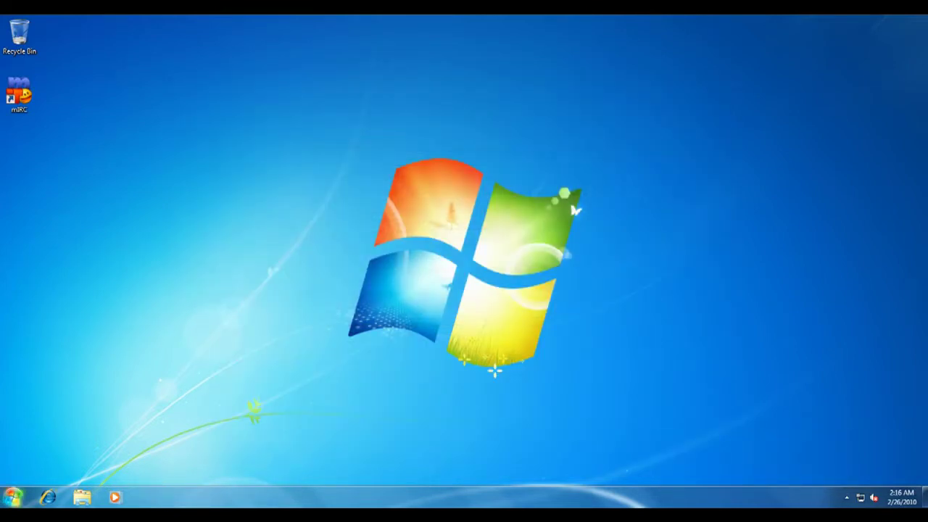
Open Control Panel's installed programs list and close the Ease of Access Center
{"action": "key", "text": "super"}
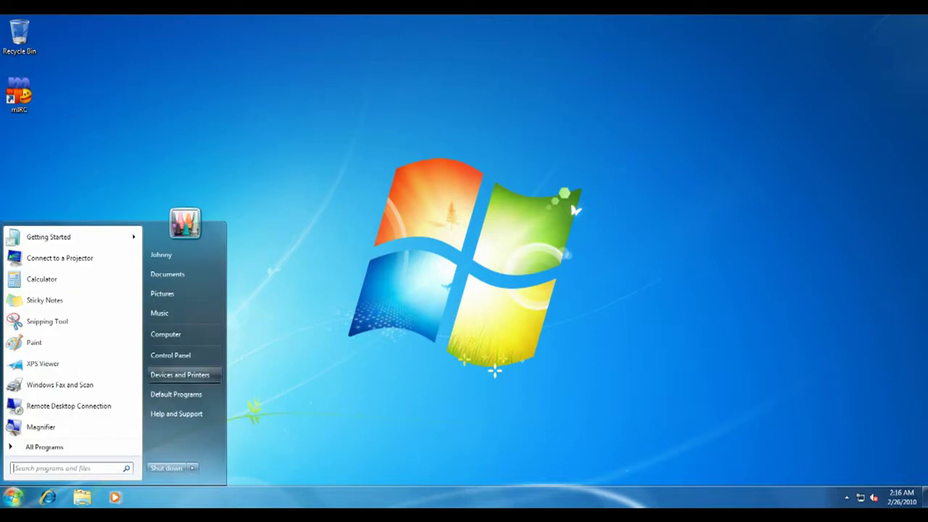
{"action": "key", "text": "Up"}
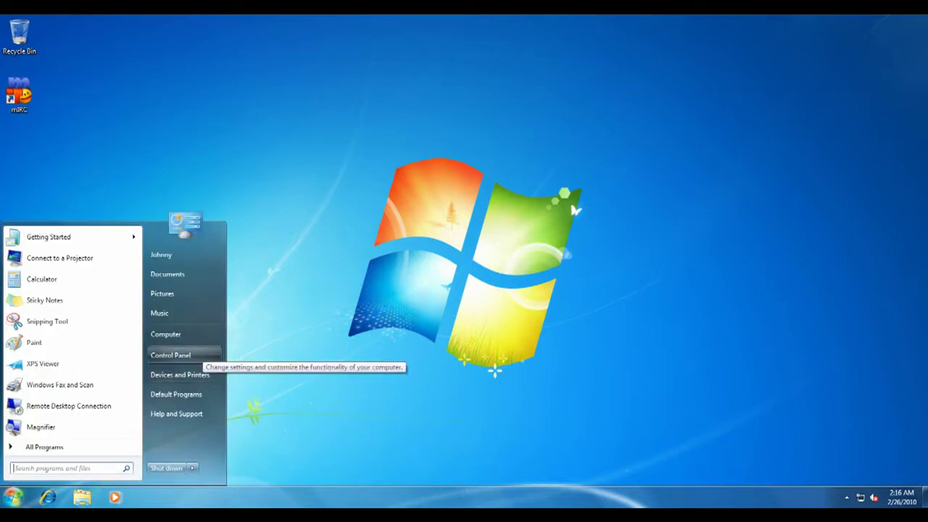
{"action": "key", "text": "Return"}
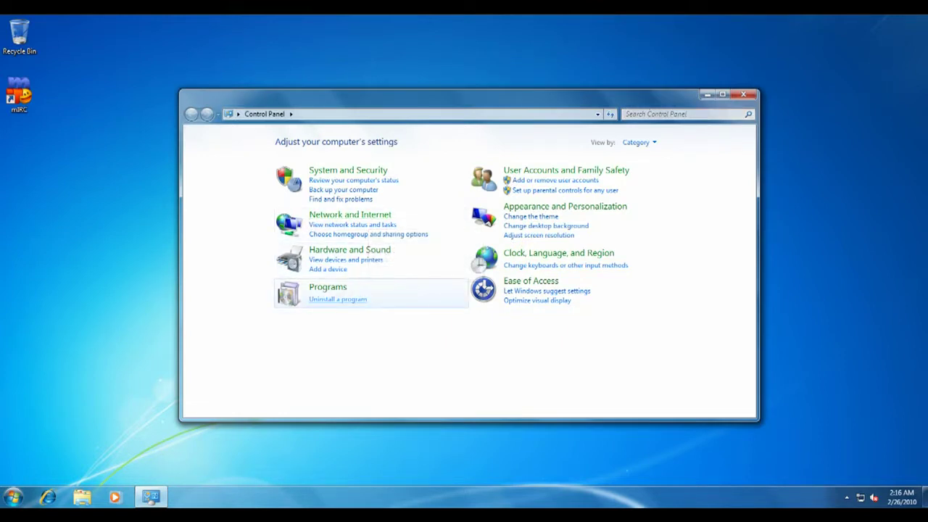
{"action": "left_click", "coordinate": [338, 298]}
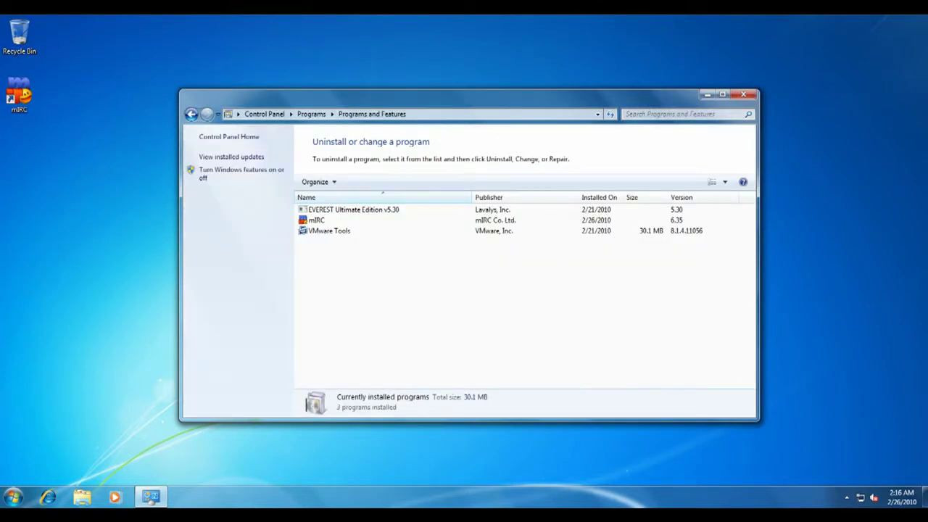
{"action": "key", "text": "super+u"}
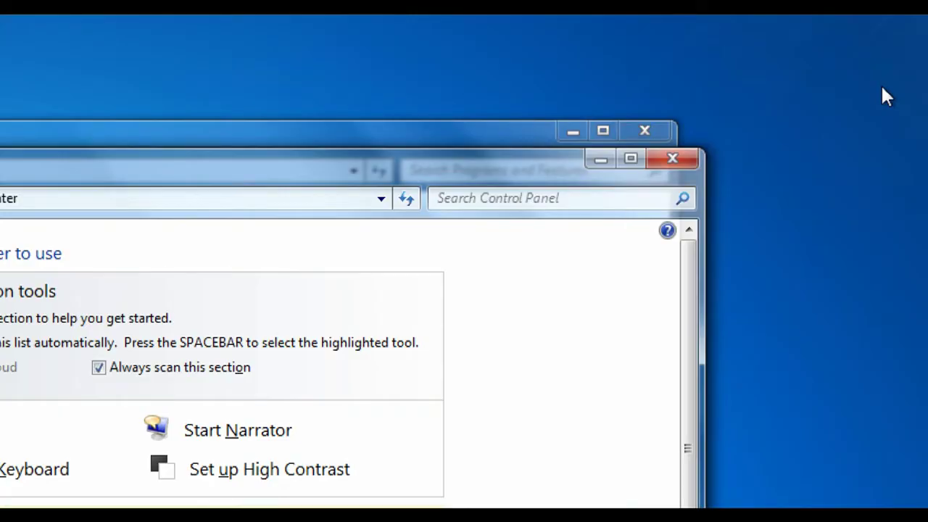
{"action": "left_click", "coordinate": [678, 160]}
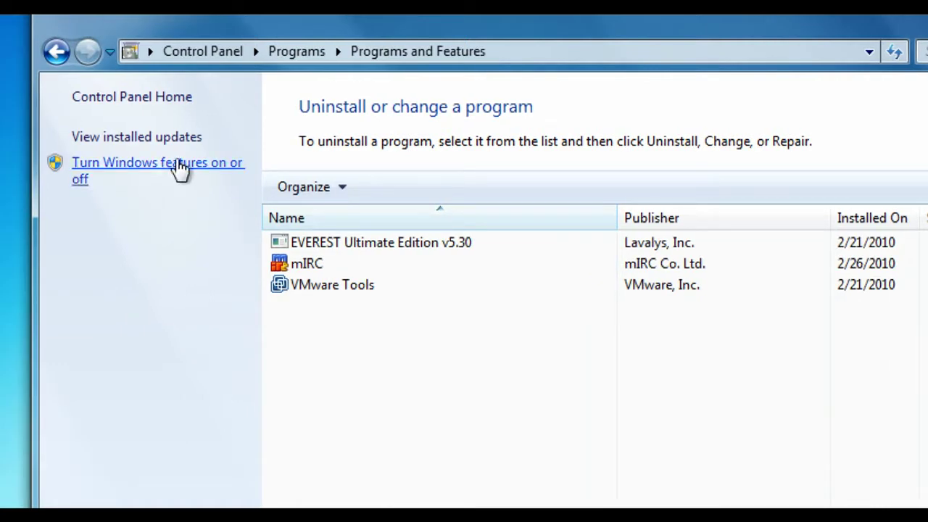
Browse the Windows features list, selecting Internet Explorer 8, and cancel without changes
{"action": "left_click", "coordinate": [180, 170]}
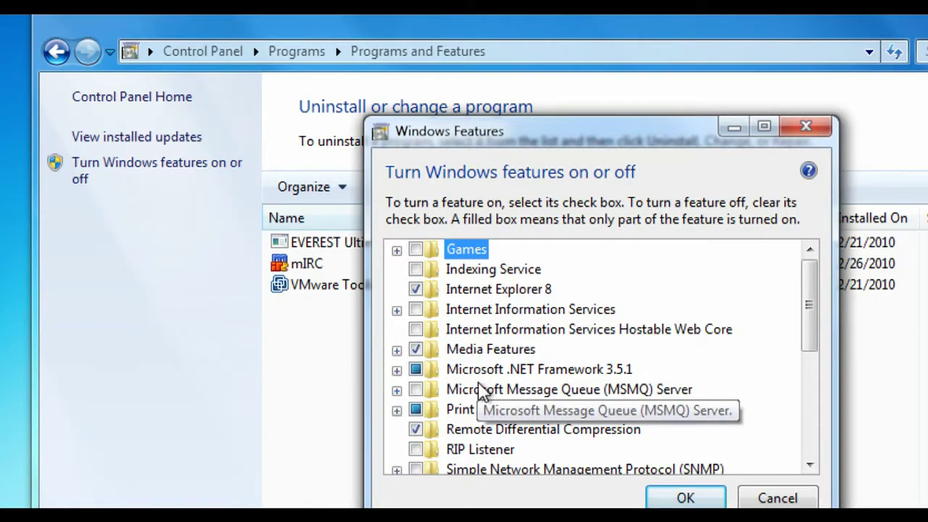
{"action": "left_click", "coordinate": [499, 290]}
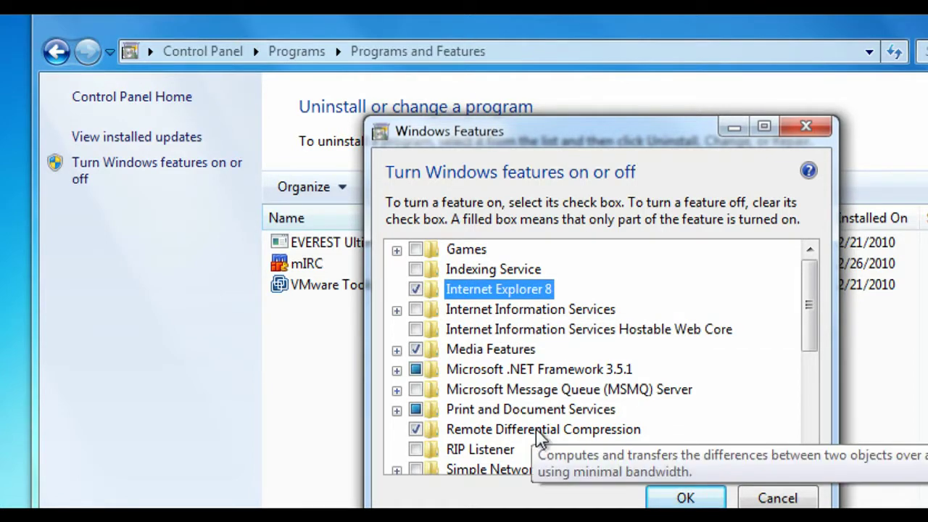
{"action": "scroll", "coordinate": [536, 429], "scroll_direction": "down", "scroll_amount": 2}
{"action": "scroll", "coordinate": [536, 429], "scroll_direction": "down", "scroll_amount": 2}
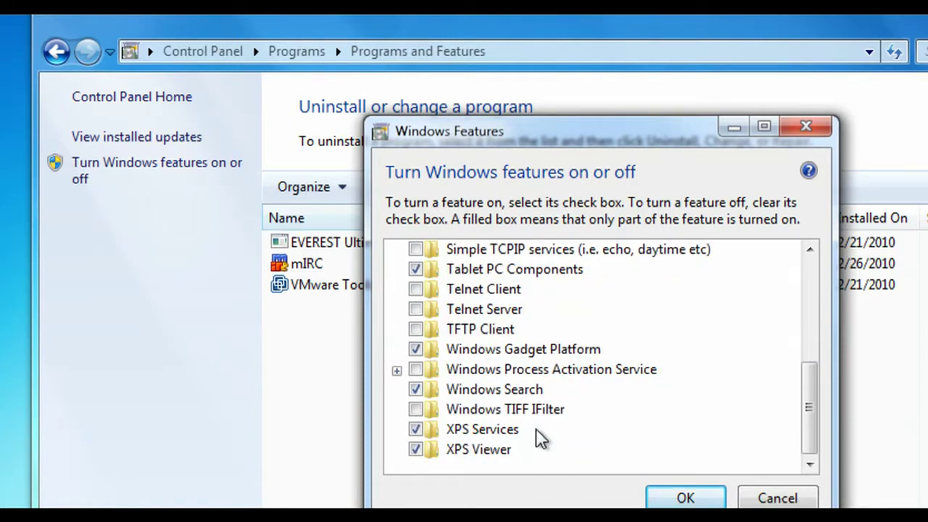
{"action": "scroll", "coordinate": [536, 429], "scroll_direction": "up", "scroll_amount": 3}
{"action": "scroll", "coordinate": [512, 369], "scroll_direction": "up", "scroll_amount": 1}
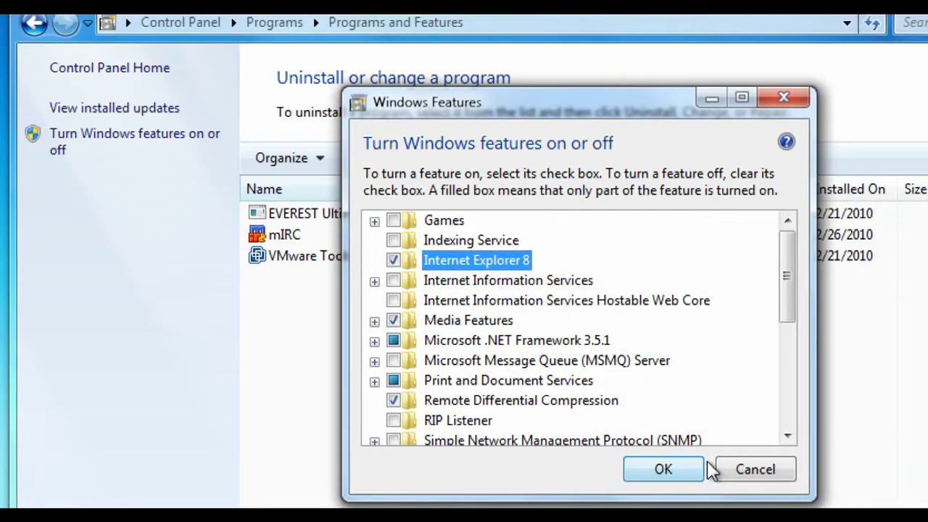
{"action": "left_click", "coordinate": [786, 499]}
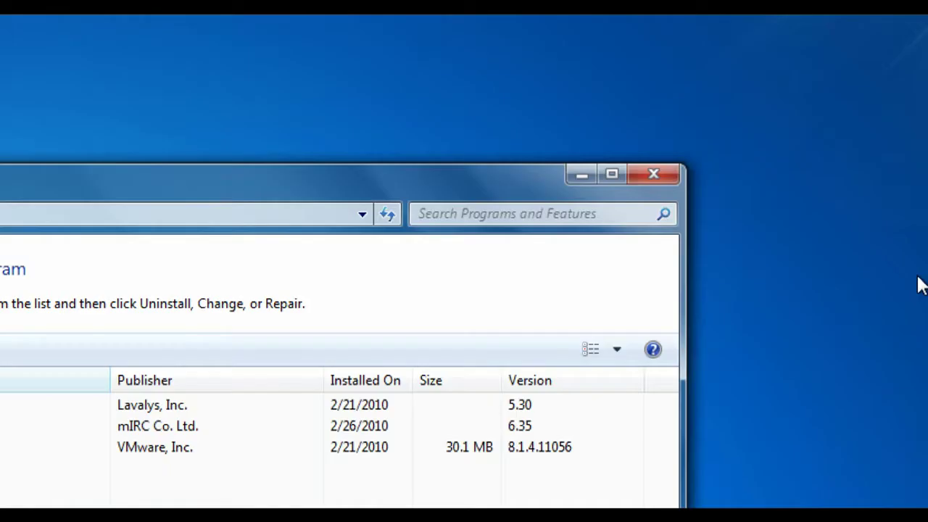
Close Programs and Features, then enable Content Advisor from Internet Explorer's Internet Options Content tab
{"action": "left_click", "coordinate": [653, 175]}
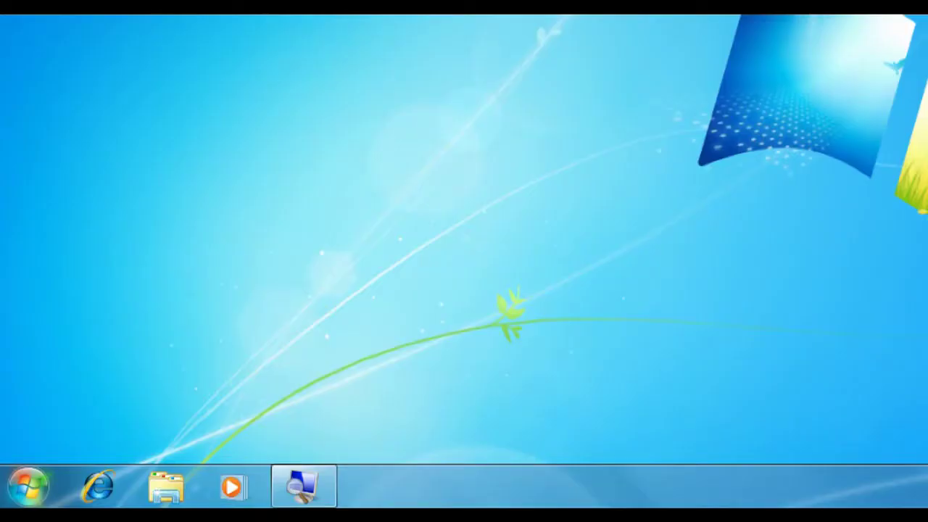
{"action": "left_click", "coordinate": [111, 490]}
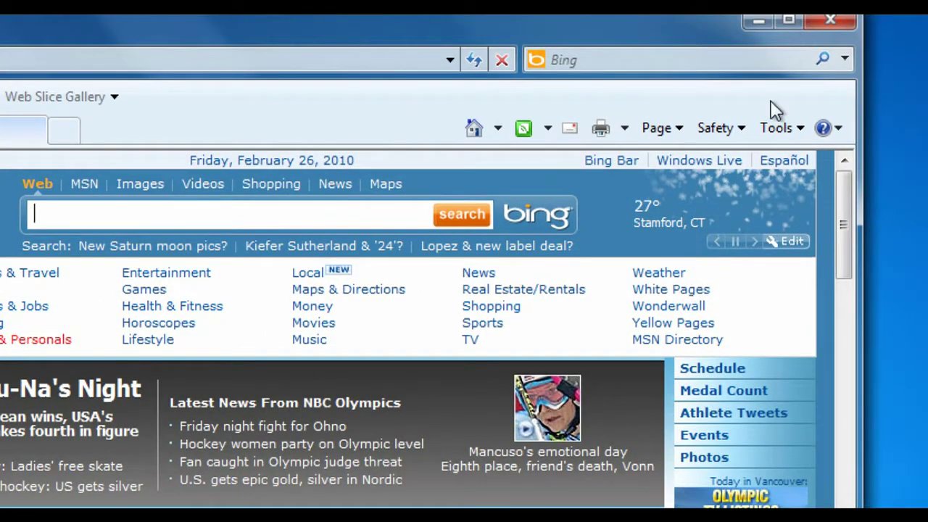
{"action": "left_click", "coordinate": [777, 129]}
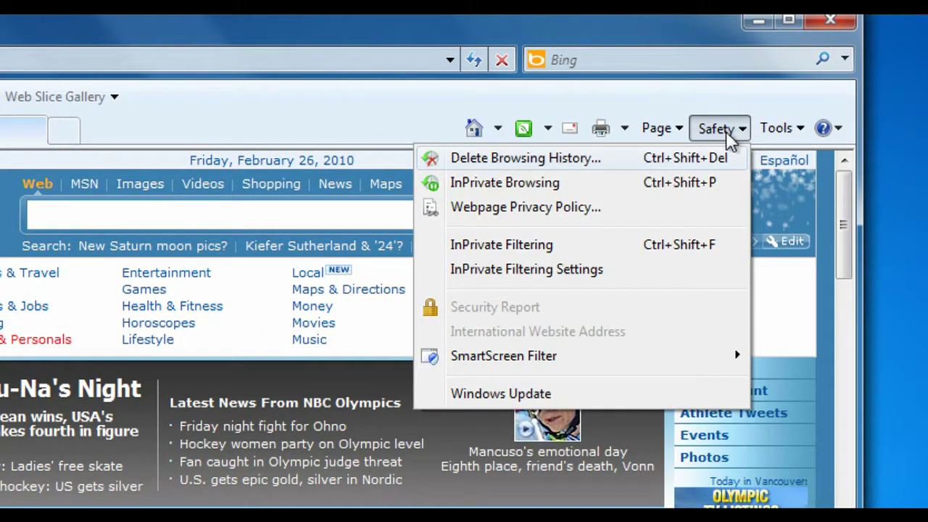
{"action": "mouse_move", "coordinate": [781, 131]}
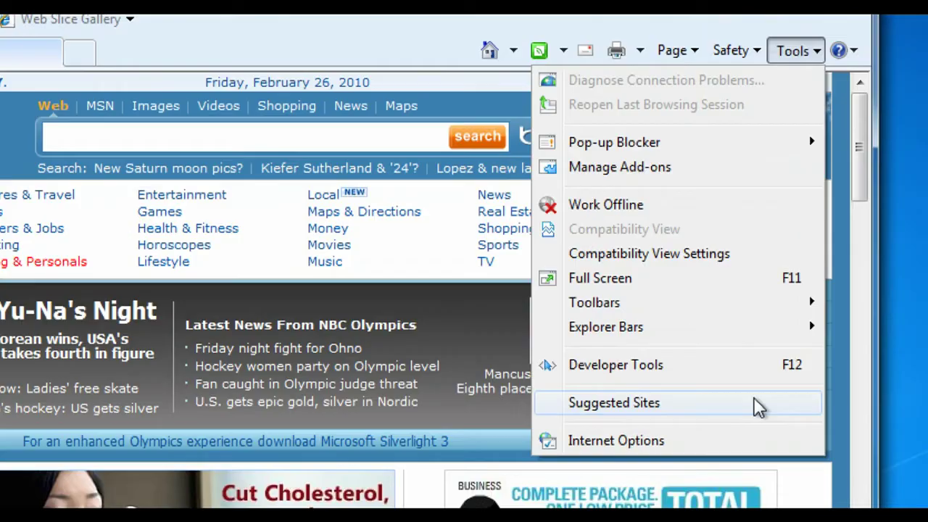
{"action": "left_click", "coordinate": [754, 440]}
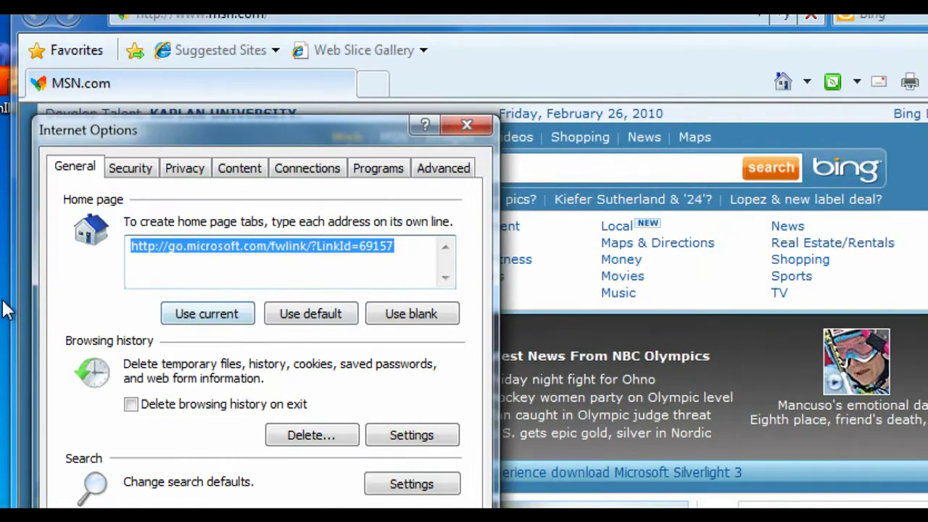
{"action": "left_click", "coordinate": [239, 168]}
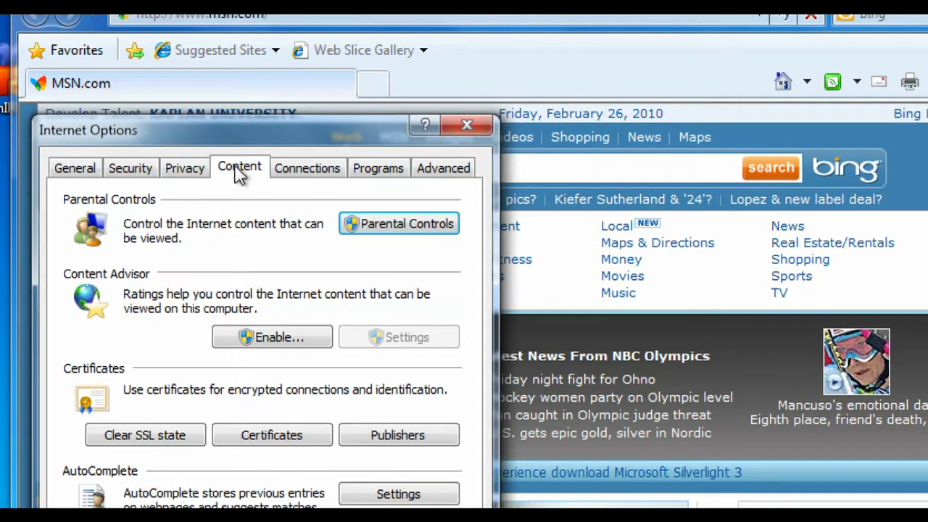
{"action": "left_click", "coordinate": [275, 338]}
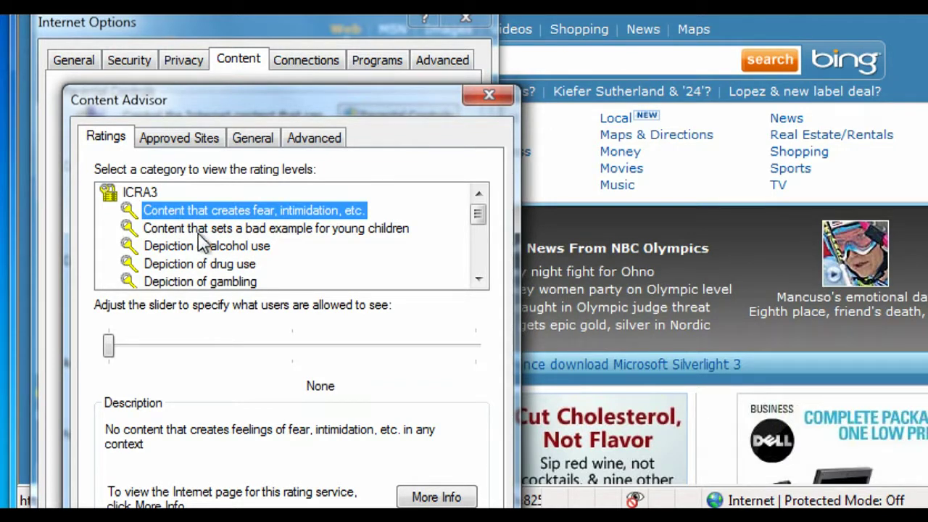
Scroll through the ICRA3 rating categories, then switch to the Approved Sites tab
{"action": "scroll", "coordinate": [203, 245], "scroll_direction": "down", "scroll_amount": 2}
{"action": "scroll", "coordinate": [203, 245], "scroll_direction": "down", "scroll_amount": 1}
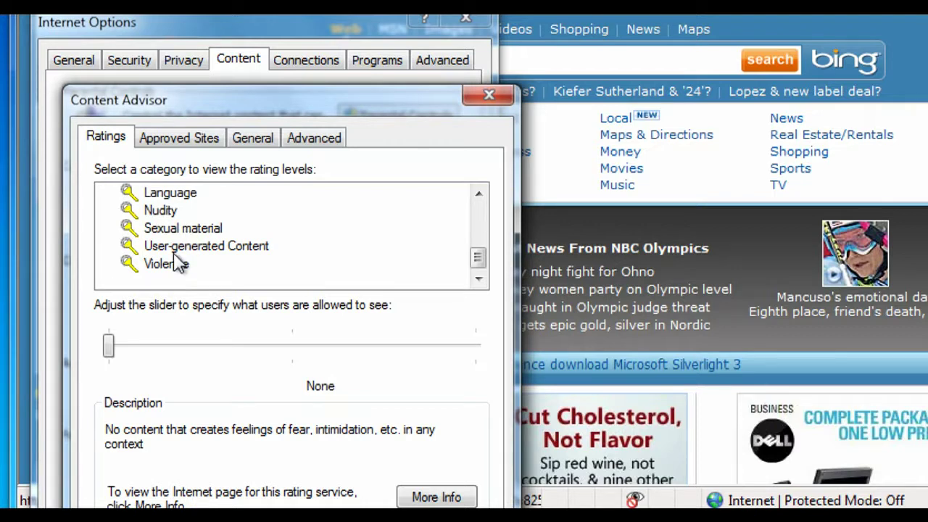
{"action": "scroll", "coordinate": [179, 263], "scroll_direction": "up", "scroll_amount": 3}
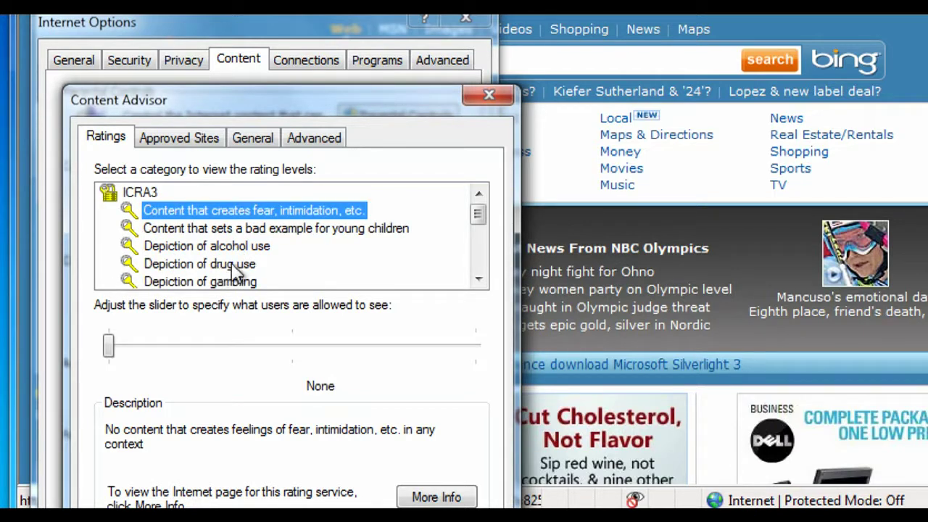
{"action": "scroll", "coordinate": [235, 272], "scroll_direction": "down", "scroll_amount": 1}
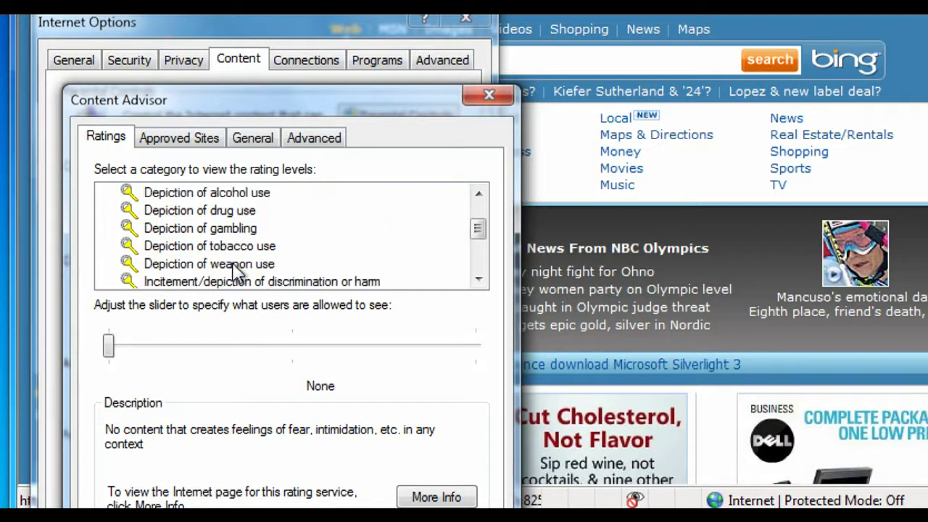
{"action": "scroll", "coordinate": [236, 271], "scroll_direction": "up", "scroll_amount": 1}
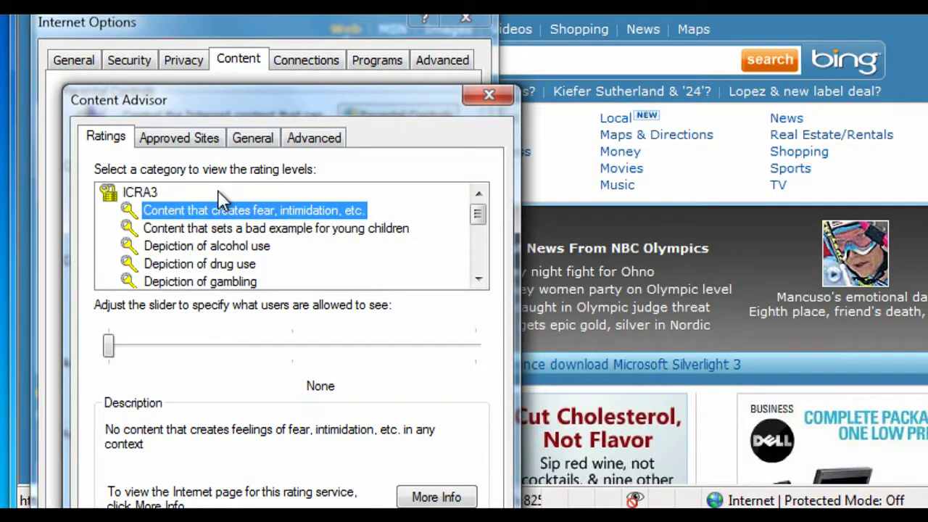
{"action": "left_click", "coordinate": [190, 142]}
Review Content Advisor's Approved Sites field, General user options and Advanced ratings bureau settings
{"action": "left_click", "coordinate": [133, 242]}
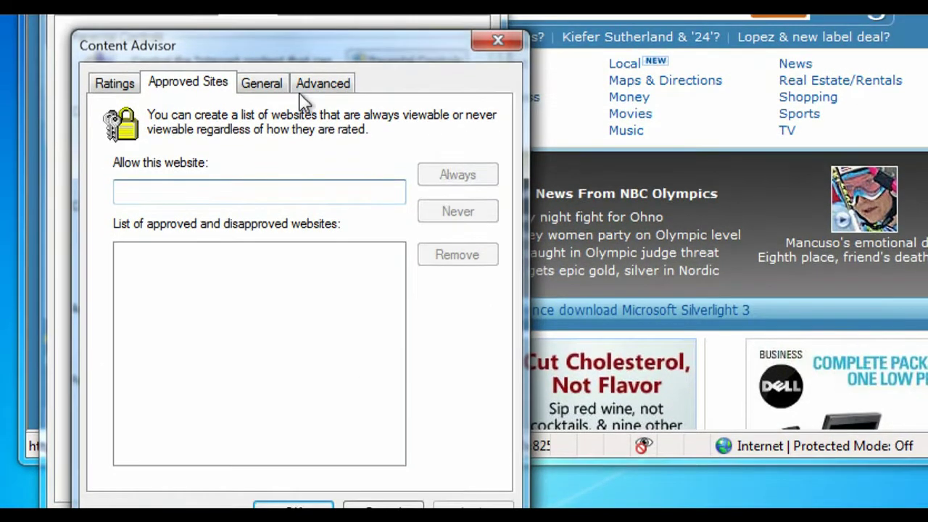
{"action": "left_click", "coordinate": [264, 86]}
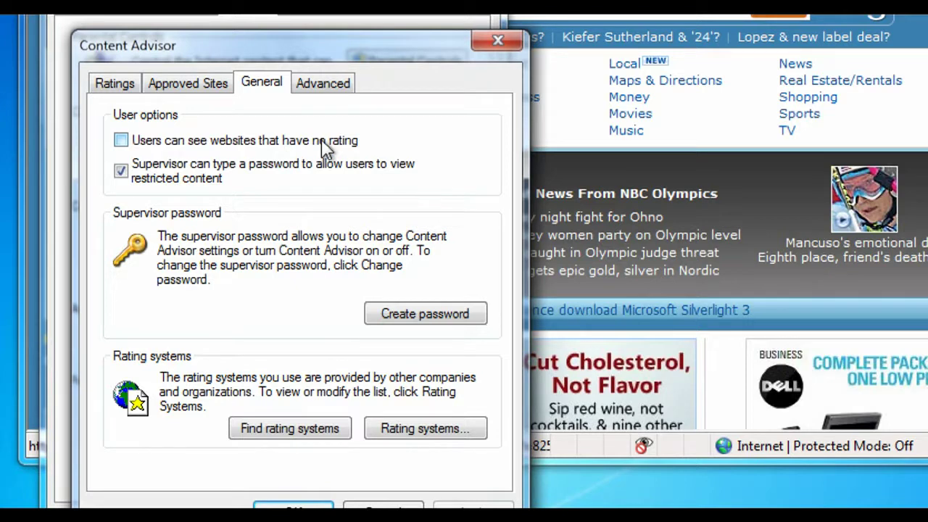
{"action": "left_click", "coordinate": [335, 83]}
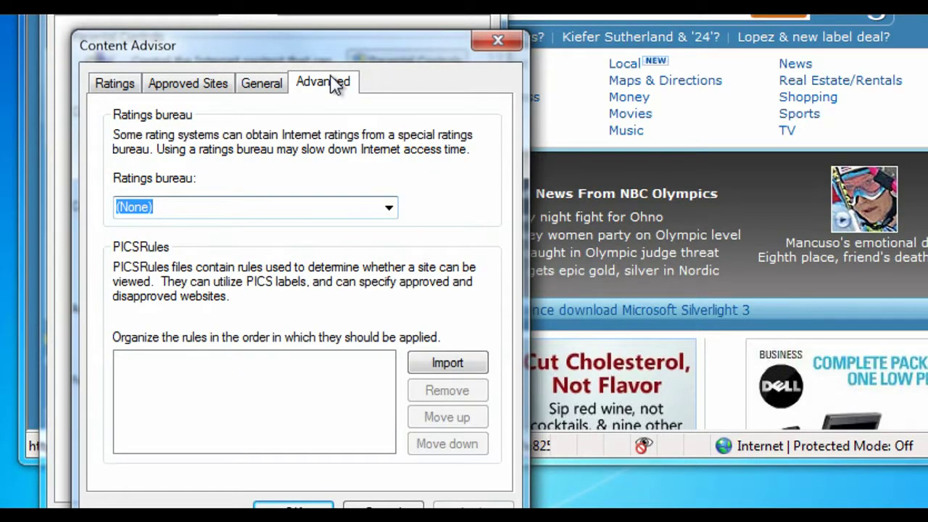
{"action": "left_click", "coordinate": [277, 85]}
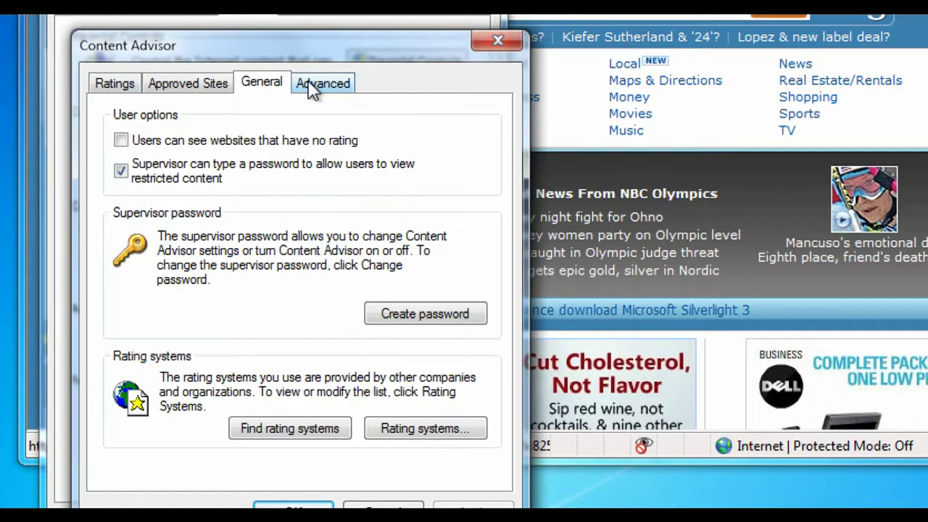
{"action": "left_click", "coordinate": [312, 85]}
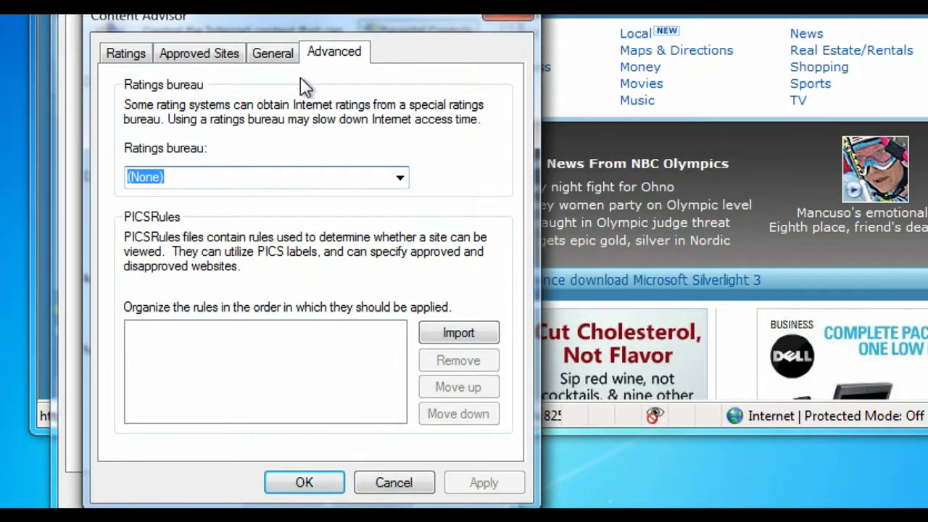
{"action": "left_click", "coordinate": [268, 55]}
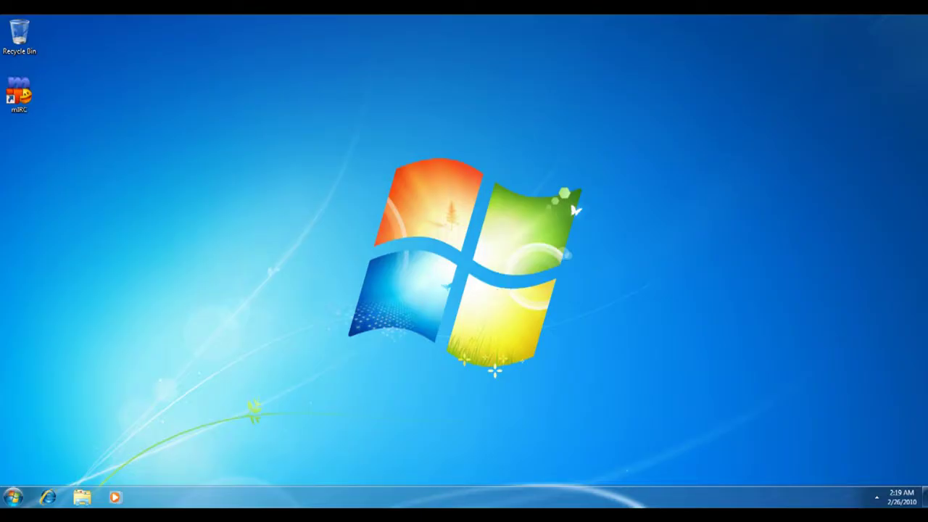
Change the child's account type to Standard user through Control Panel's Manage Accounts
{"action": "key", "text": "super"}
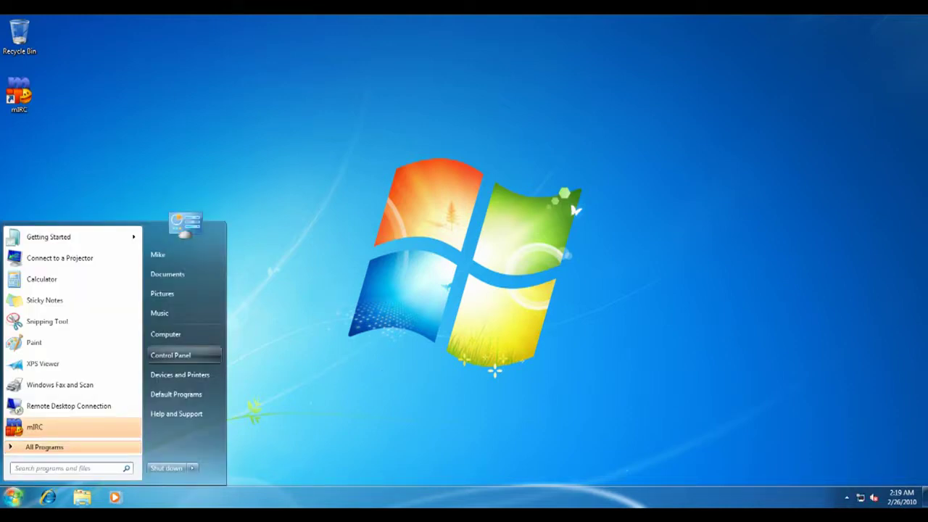
{"action": "left_click", "coordinate": [170, 355]}
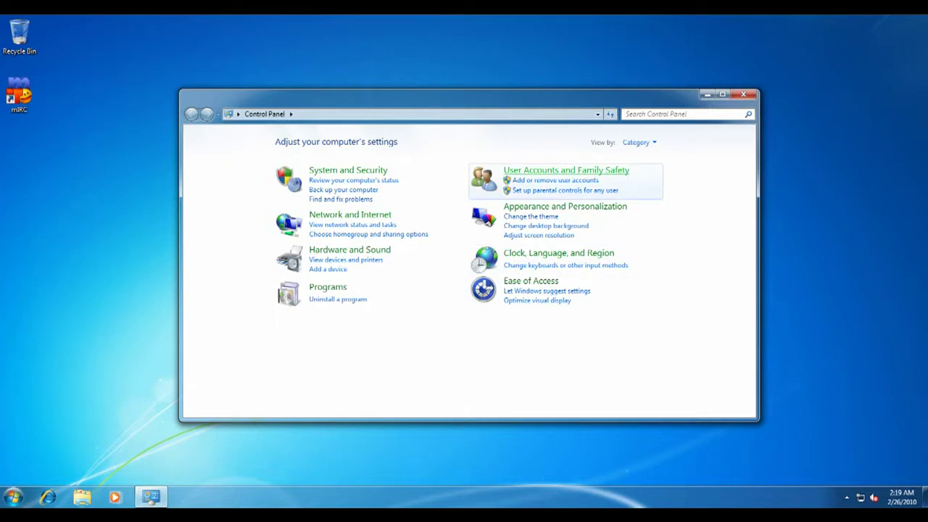
{"action": "left_click", "coordinate": [548, 171]}
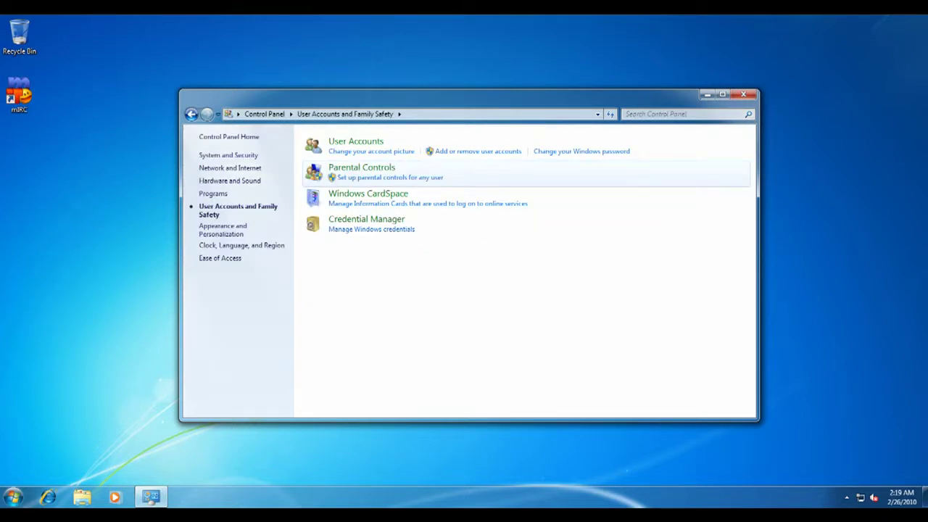
{"action": "left_click", "coordinate": [478, 151]}
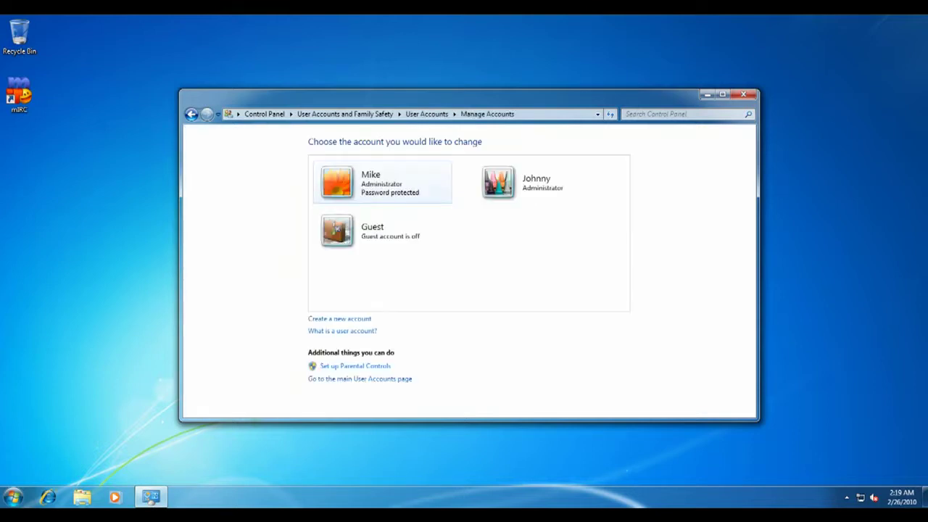
{"action": "left_click", "coordinate": [522, 181]}
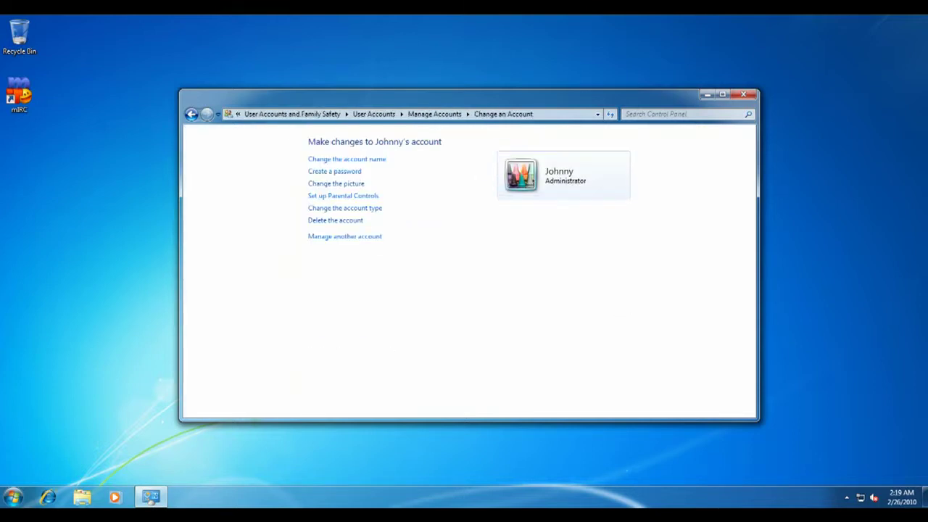
{"action": "left_click", "coordinate": [345, 208]}
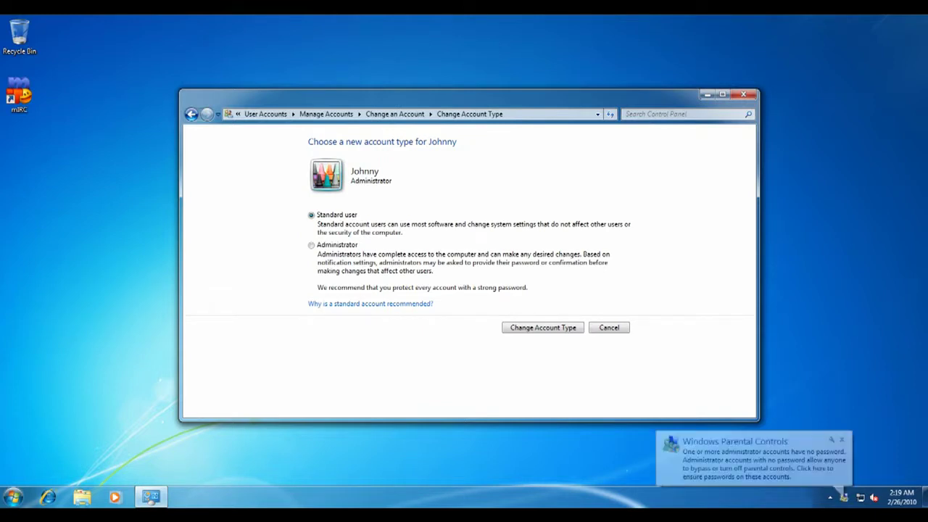
{"action": "key", "text": "Return"}
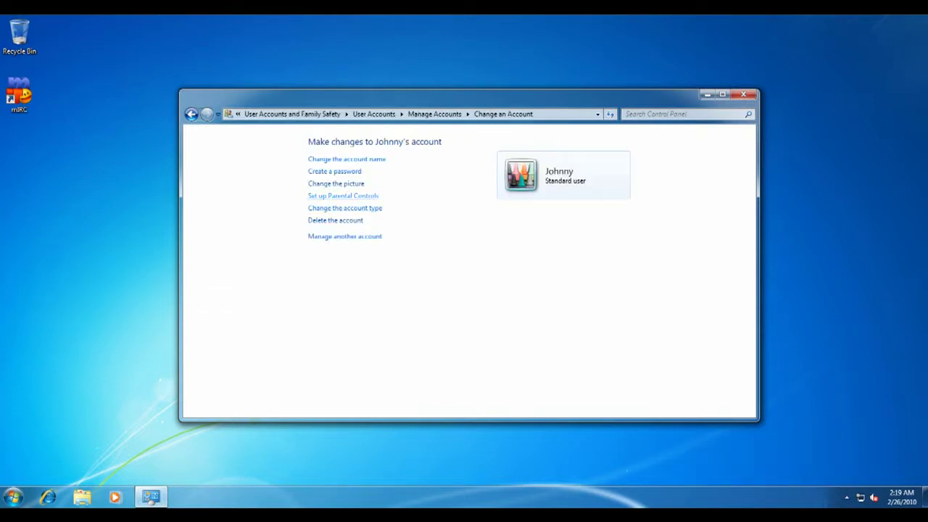
Turn Parental Controls on for the child's account
{"action": "left_click", "coordinate": [343, 196]}
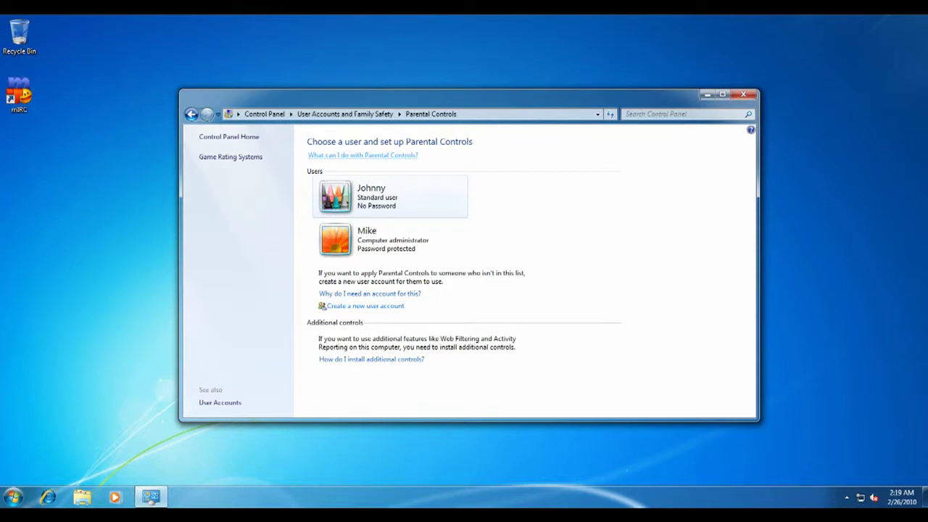
{"action": "left_click", "coordinate": [343, 196]}
{"action": "left_click", "coordinate": [295, 177]}
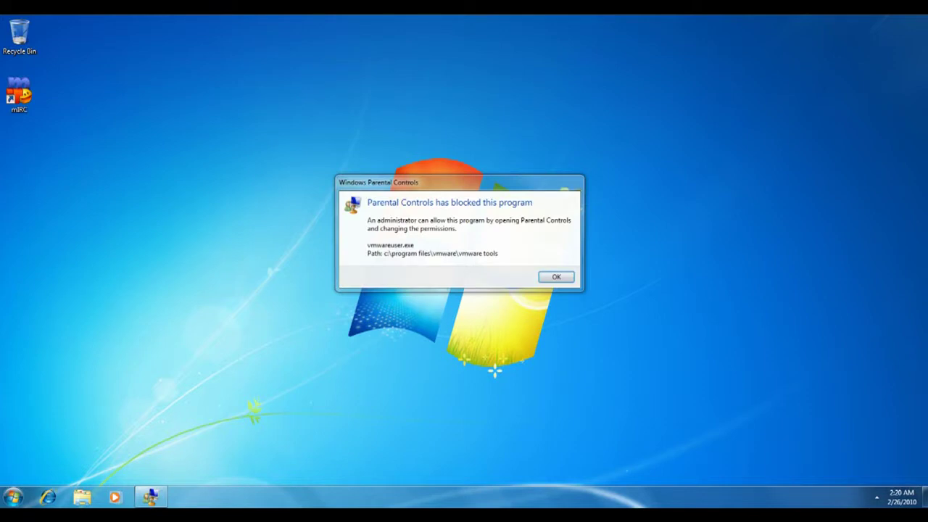
Dismiss the vmwareuser.exe block notice, then confirm mIRC is also blocked
{"action": "key", "text": "Return"}
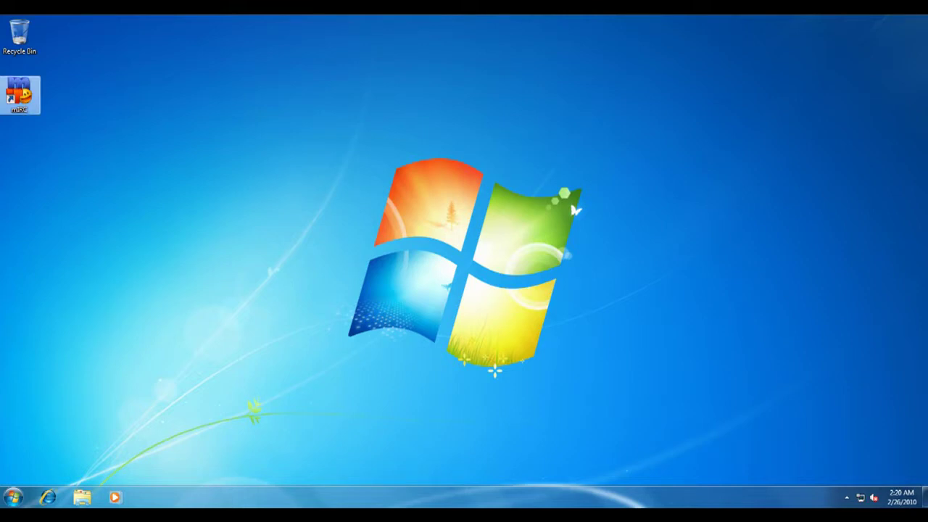
{"action": "key", "text": "Return"}
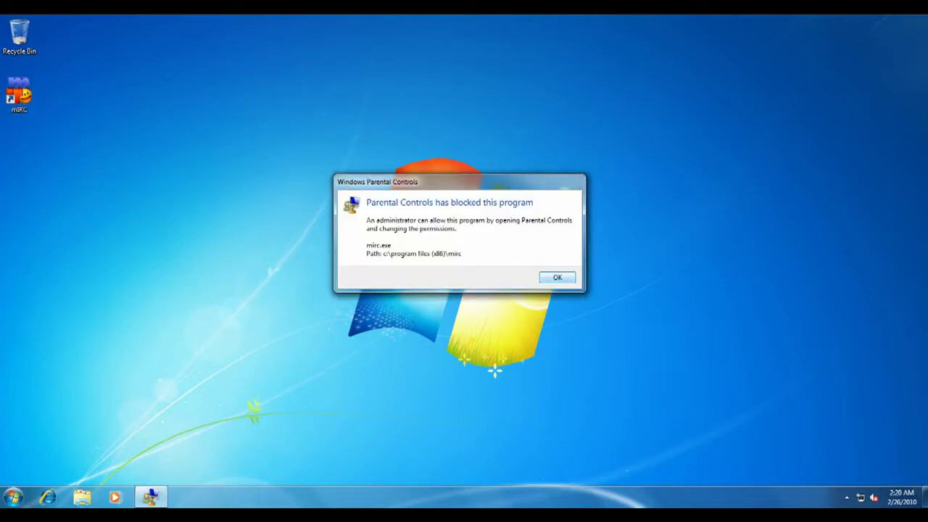
{"action": "key", "text": "Return"}
Browse All Programs to the Lavalys > EVEREST Ultimate Edition entries
{"action": "key", "text": "super"}
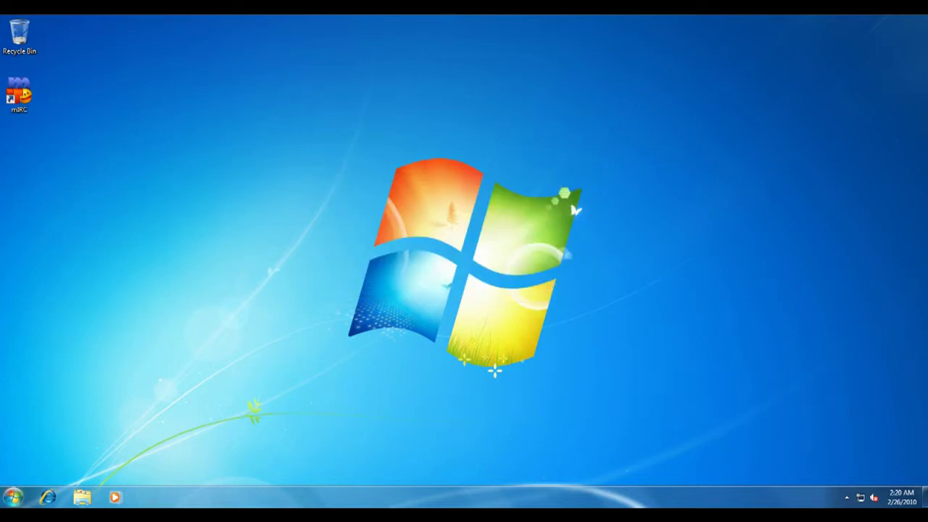
{"action": "key", "text": "Up"}
{"action": "key", "text": "Return"}
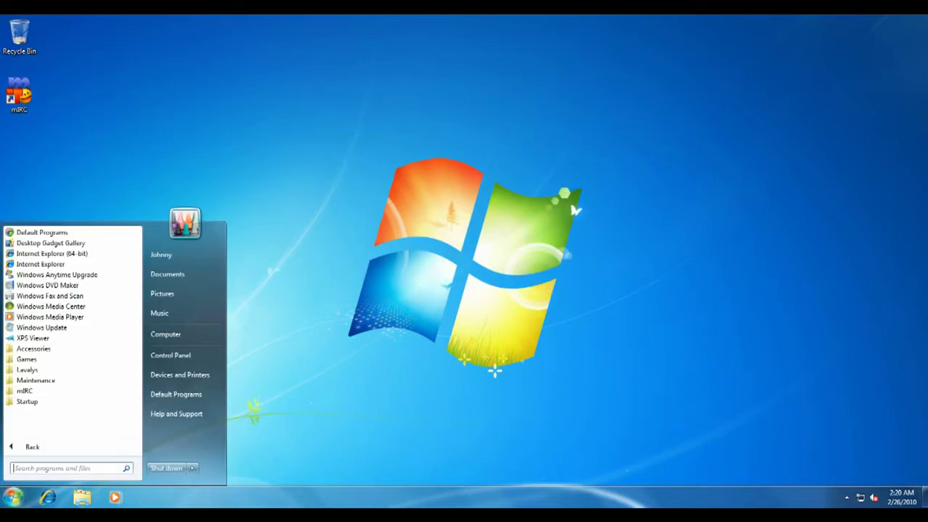
{"action": "key", "text": "Up"}
{"action": "key", "text": "Up"}
{"action": "key", "text": "Up"}
{"action": "key", "text": "Up"}
{"action": "key", "text": "Return"}
{"action": "key", "text": "Down"}
{"action": "key", "text": "Return"}
{"action": "key", "text": "Down"}
{"action": "key", "text": "Down"}
{"action": "key", "text": "Down"}
{"action": "key", "text": "Down"}
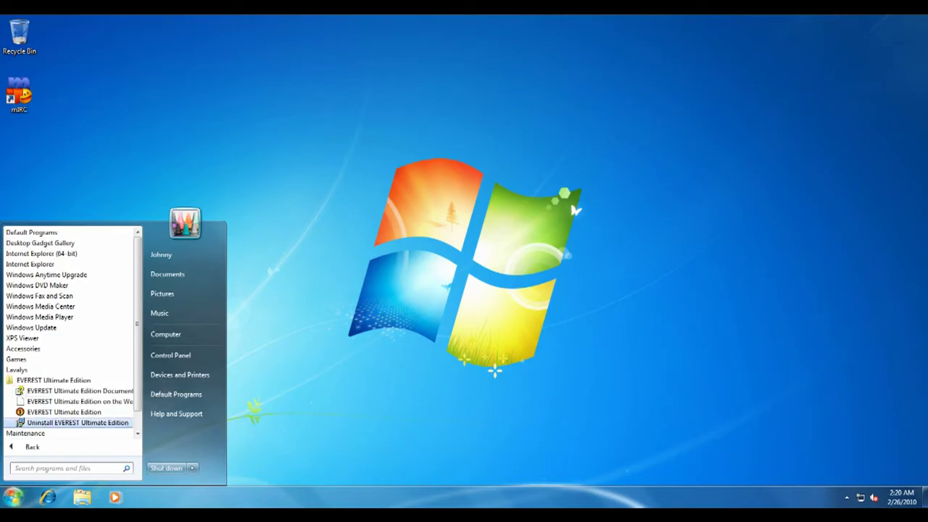
{"action": "key", "text": "Return"}
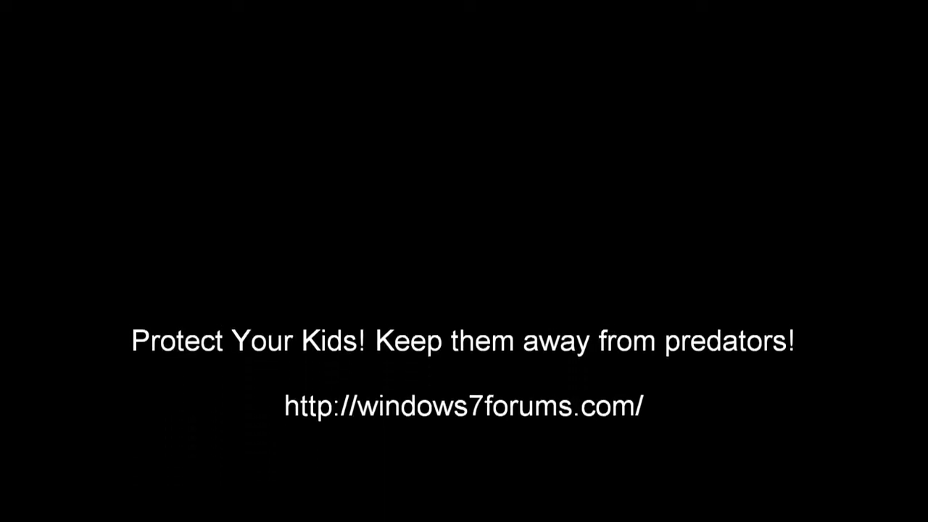